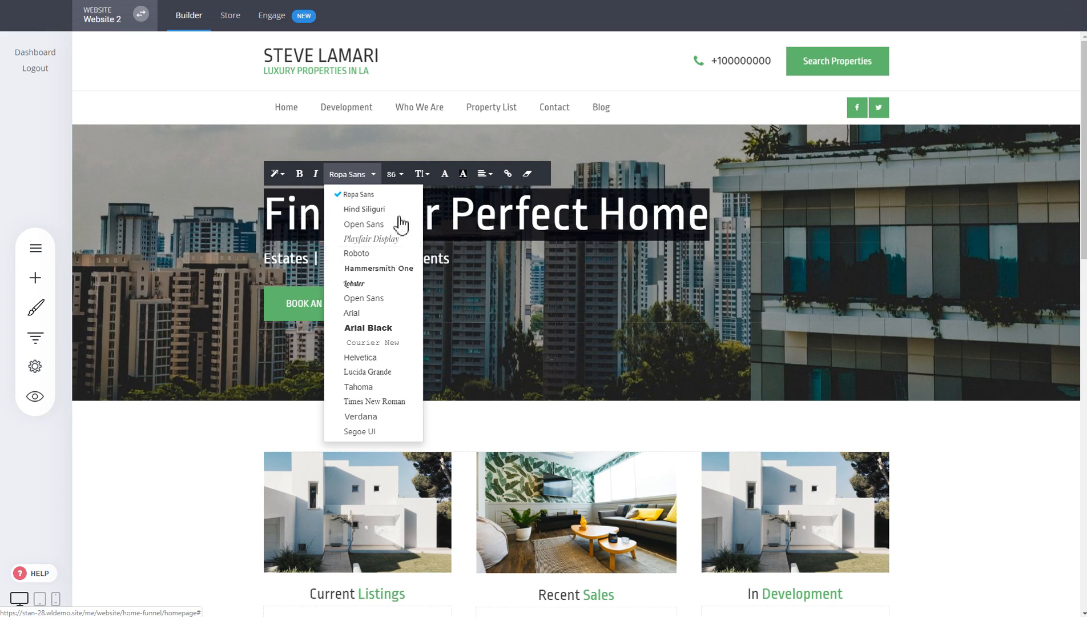
Step: Set the global desktop Heading 1 style to 74px font size, 1.3 letter spacing and 1.3 line height
left_click(865, 242)
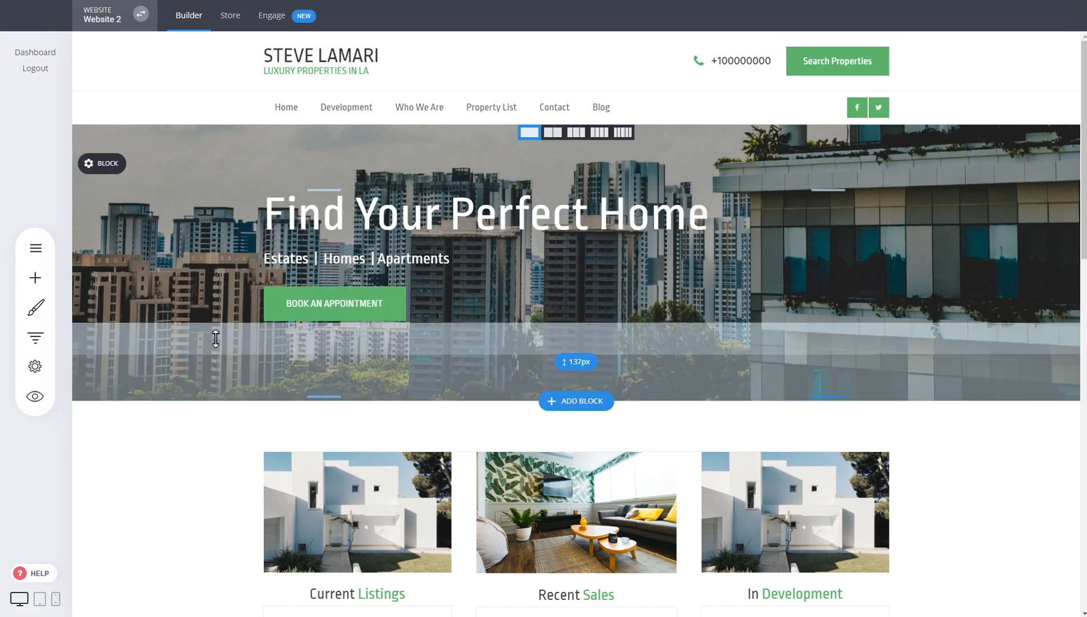
left_click(36, 311)
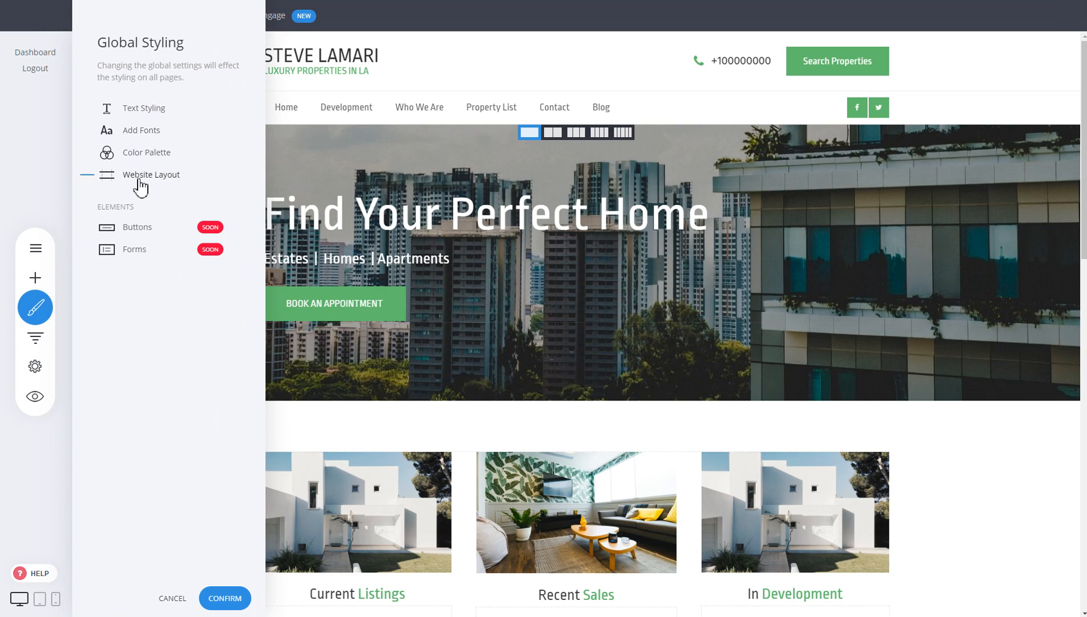
left_click(162, 109)
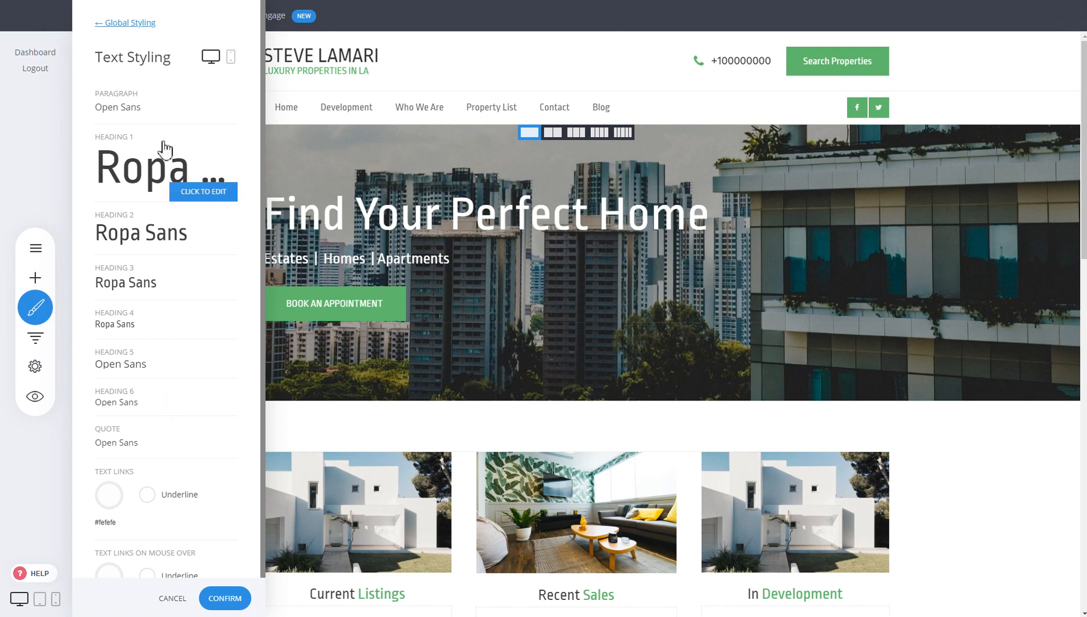
scroll(182, 511, "down", 1)
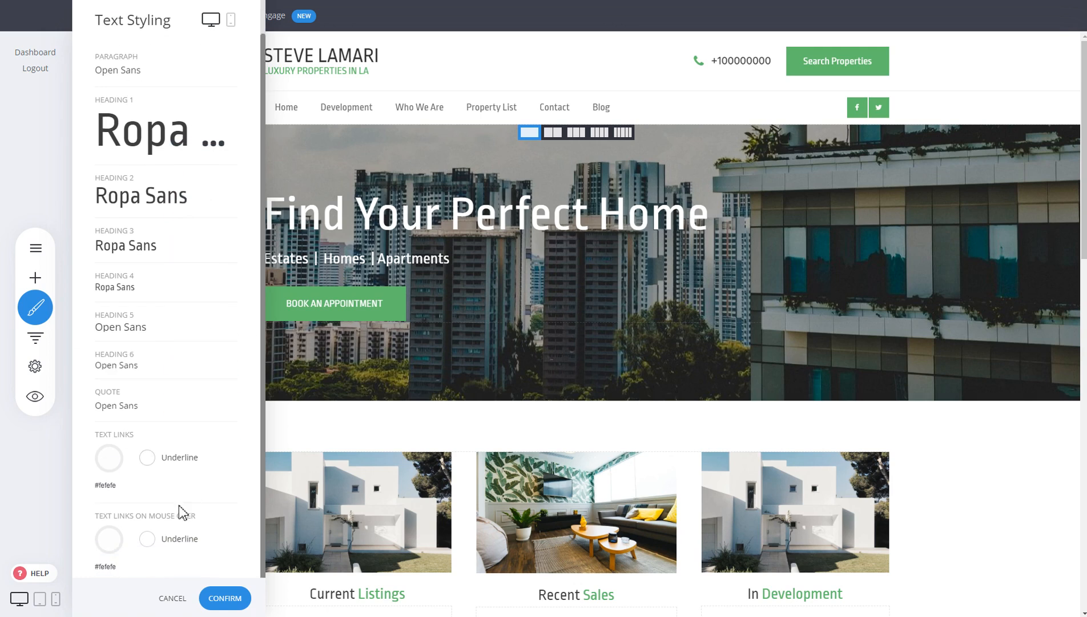
scroll(206, 394, "up", 1)
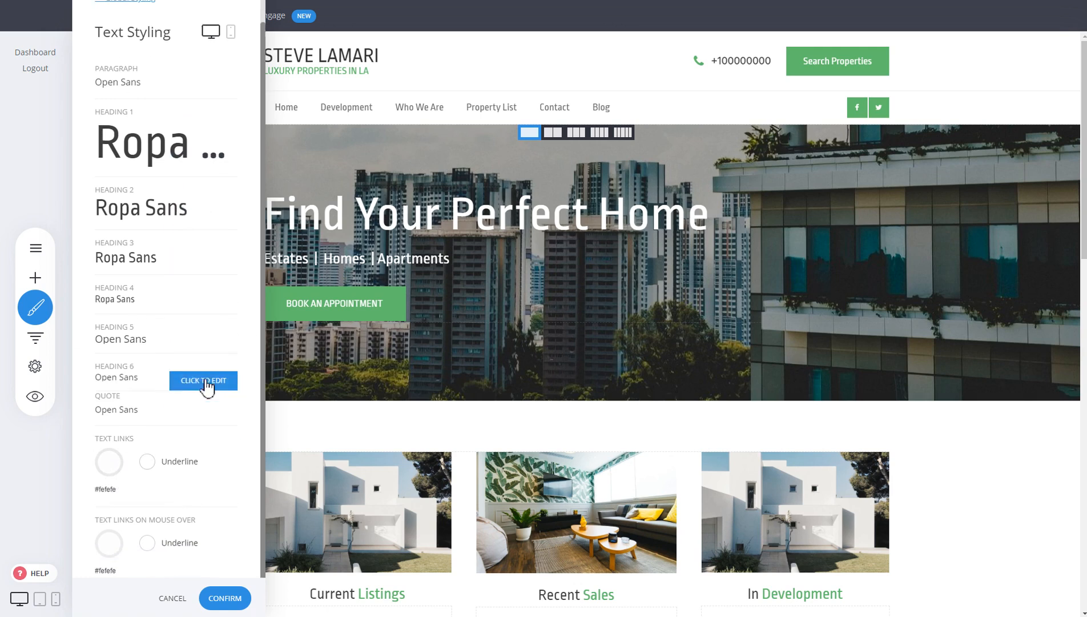
scroll(207, 387, "up", 1)
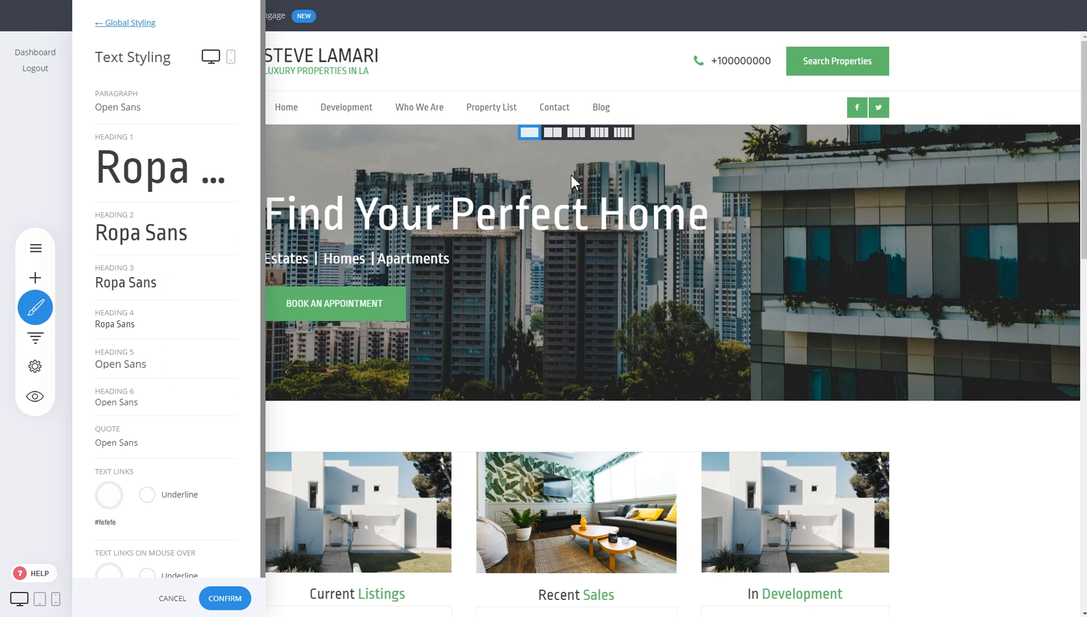
left_click(153, 183)
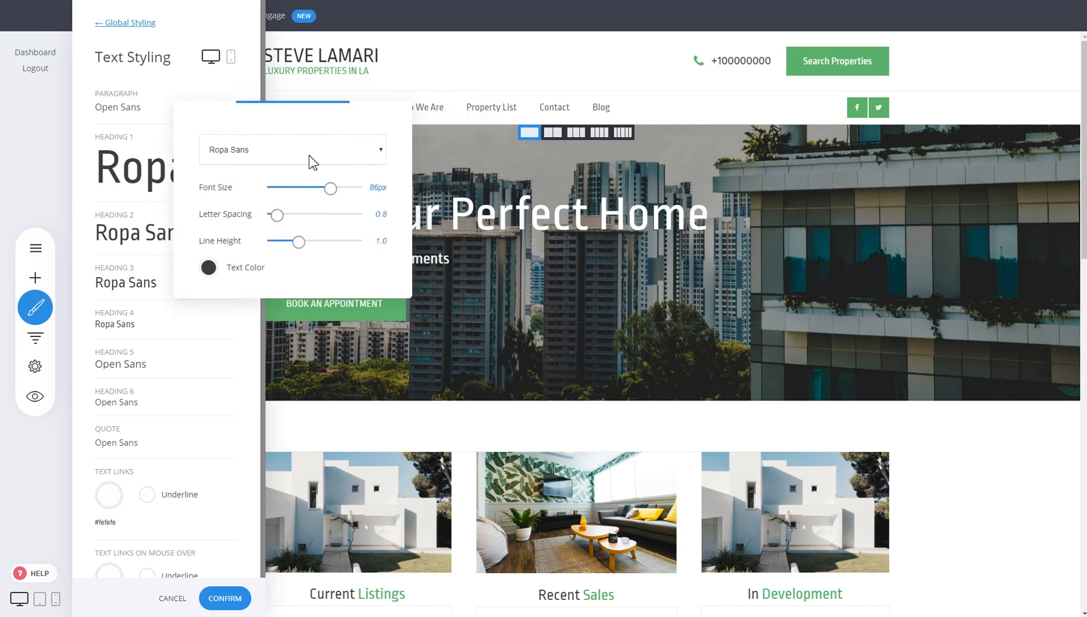
left_click_drag(331, 189, 321, 189)
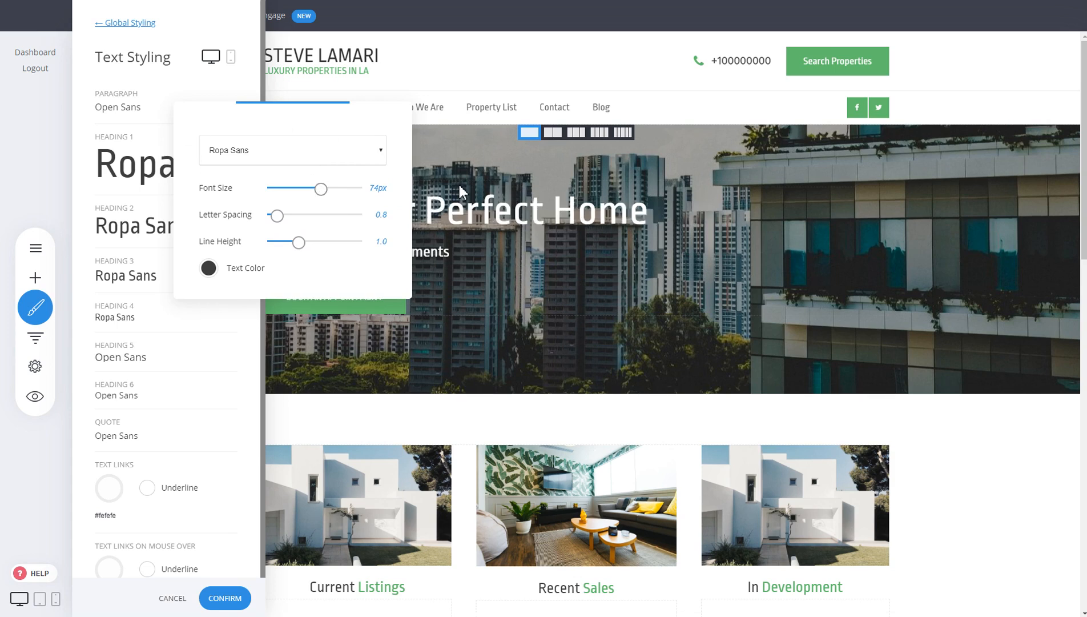
left_click_drag(276, 216, 308, 243)
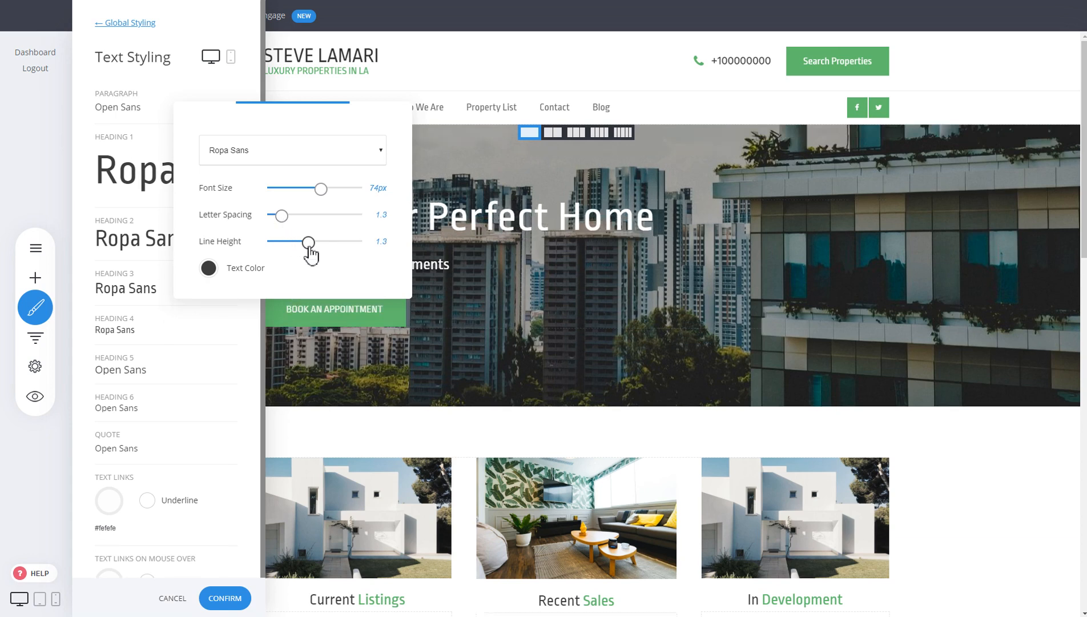
left_click(239, 90)
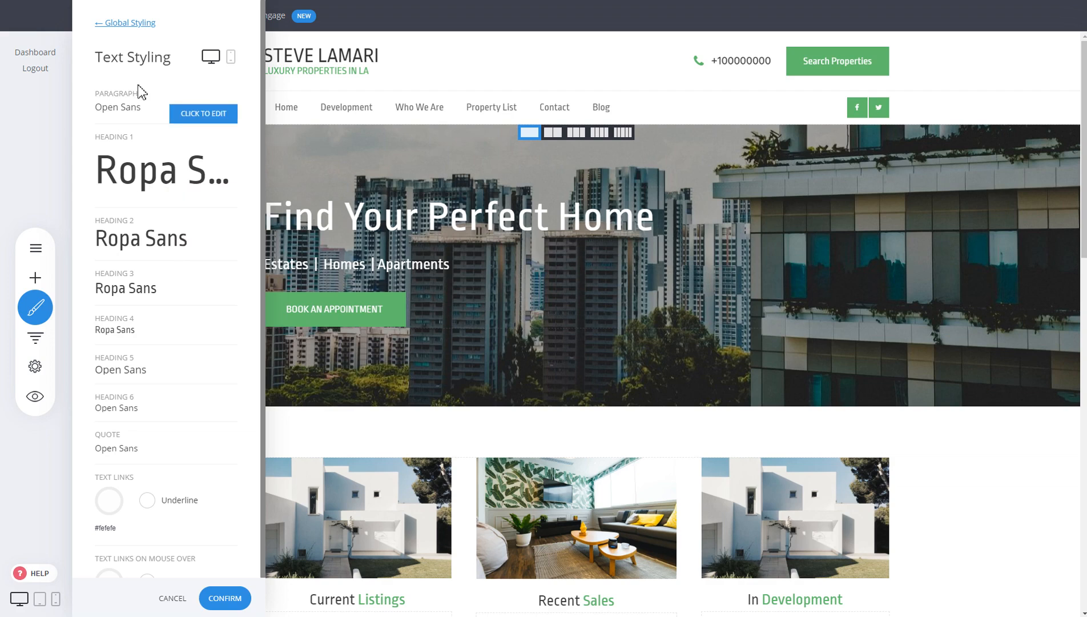
Step: Set the global Heading 1 font size to 49px for the mobile version
left_click(233, 58)
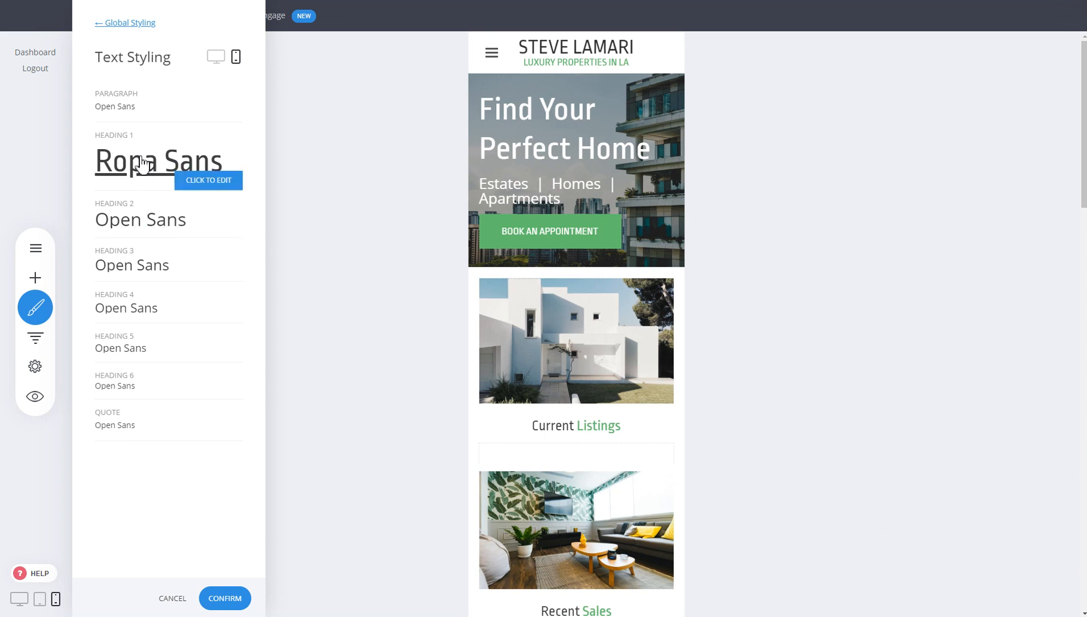
left_click(143, 164)
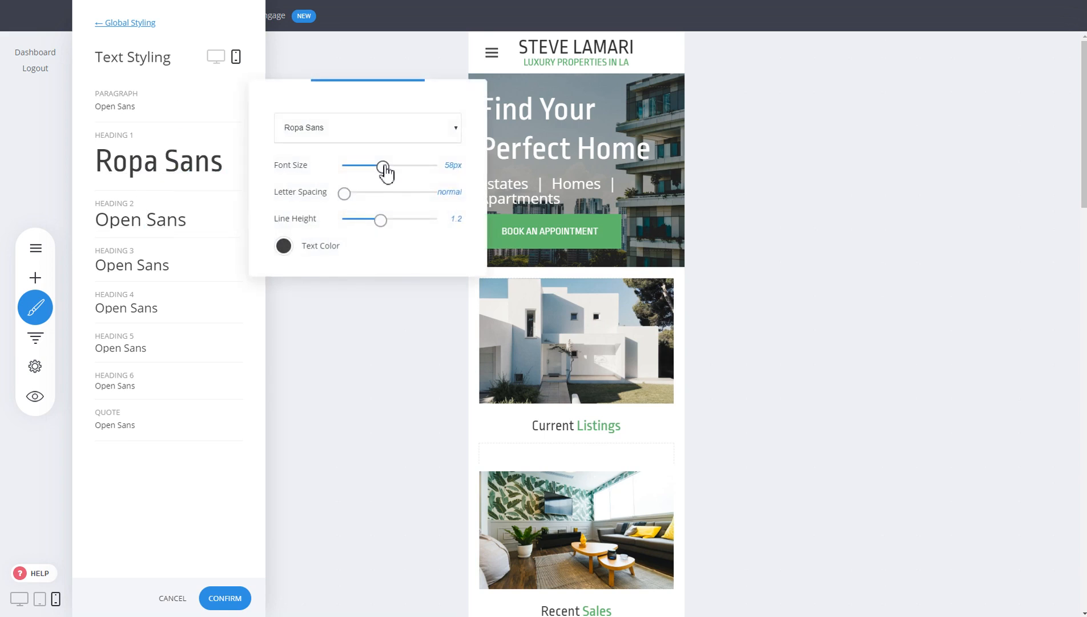
left_click_drag(381, 171, 376, 168)
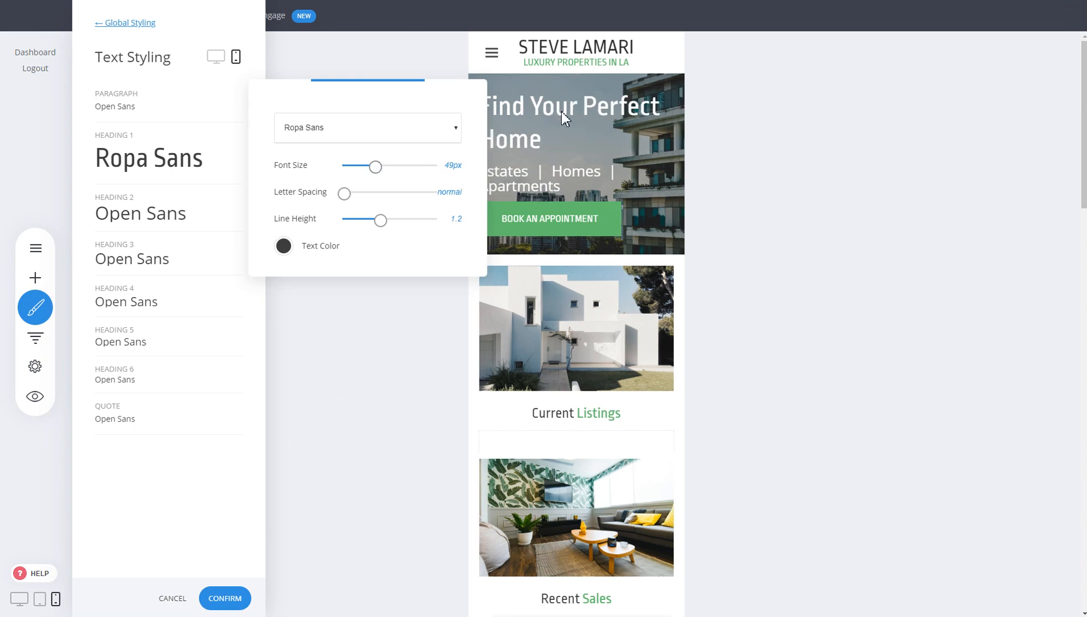
left_click(201, 206)
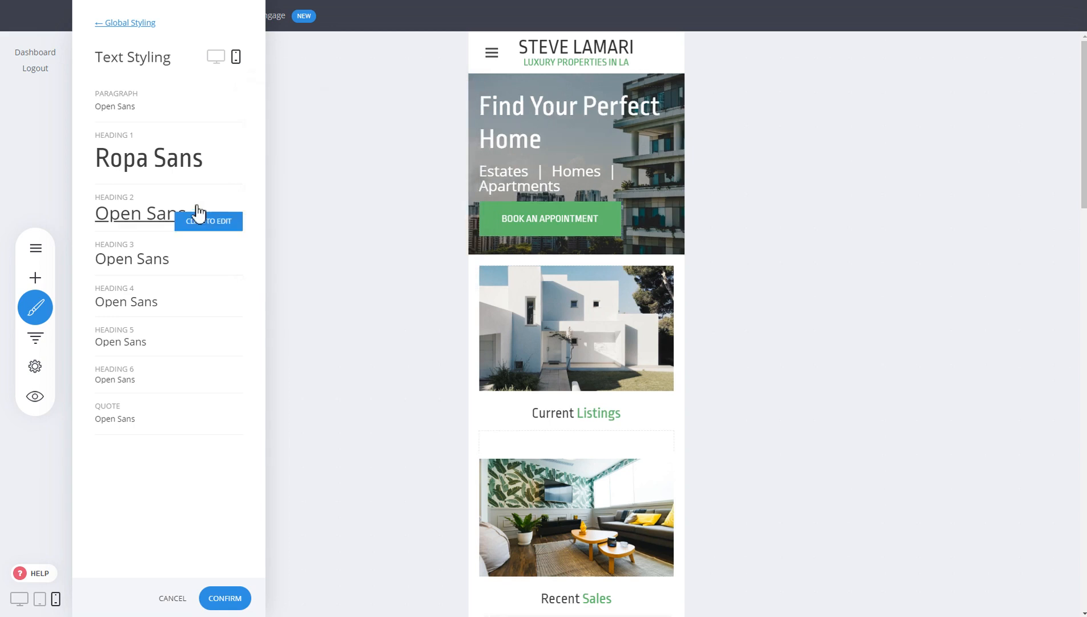
Step: Leave the global styling settings with the text changes kept and return the editor to desktop view
left_click(146, 36)
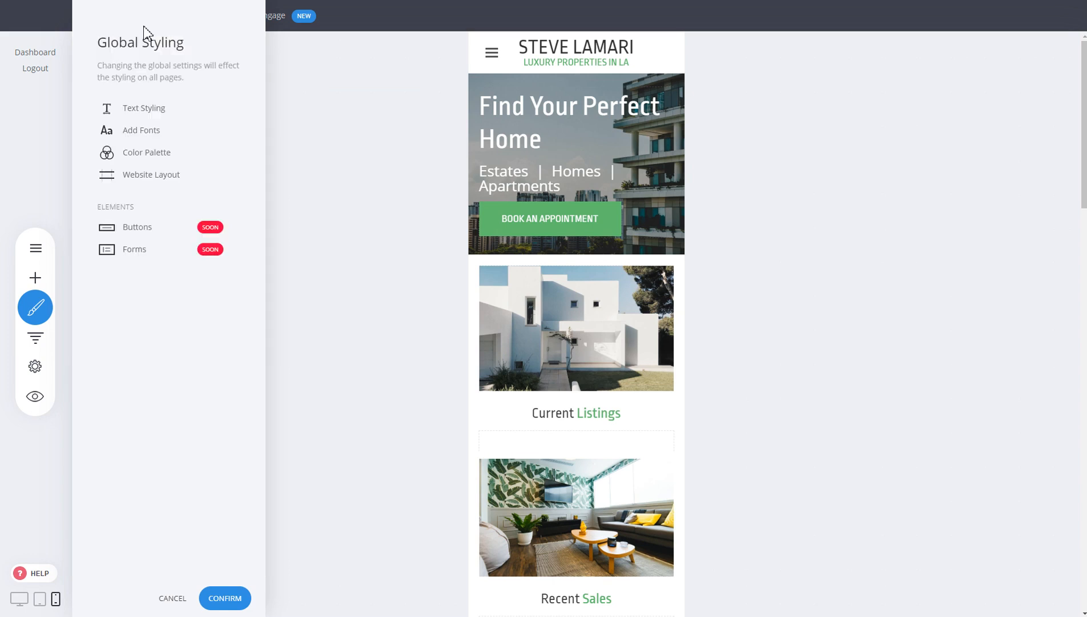
left_click(20, 596)
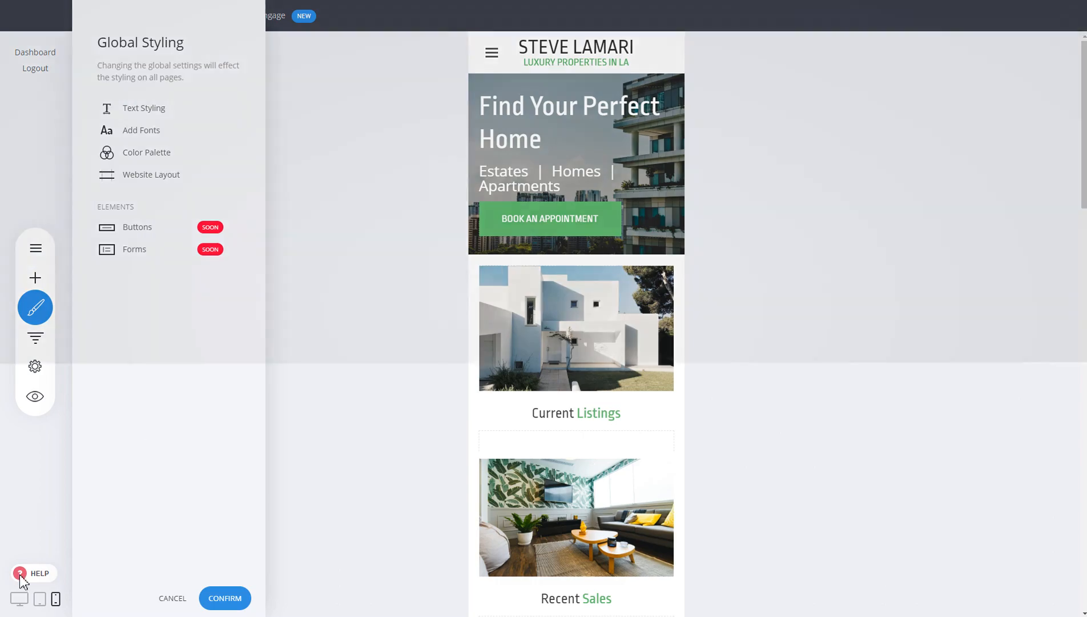
left_click(593, 290)
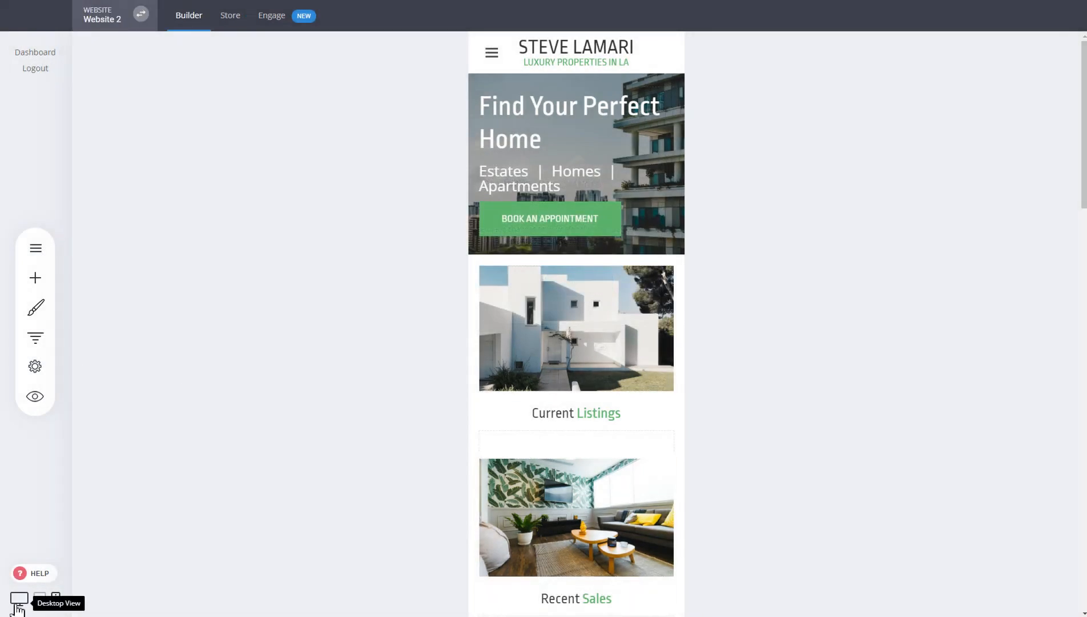
left_click(22, 600)
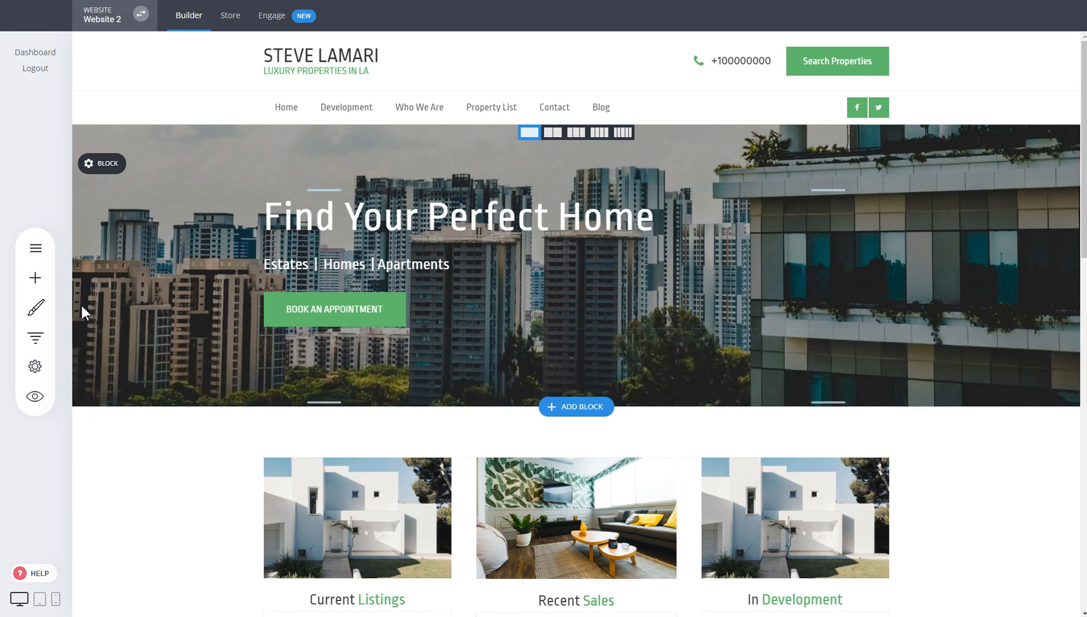
Step: Change the global palette's primary color to orange #EB6B56 and leave the global styling settings with the change kept
left_click(35, 307)
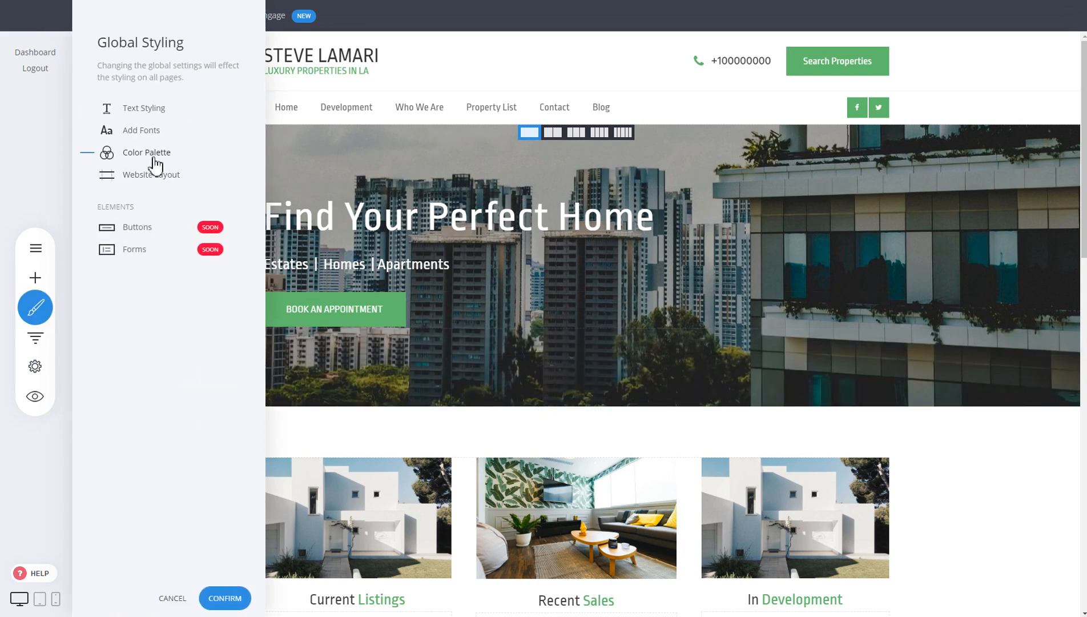
left_click(154, 164)
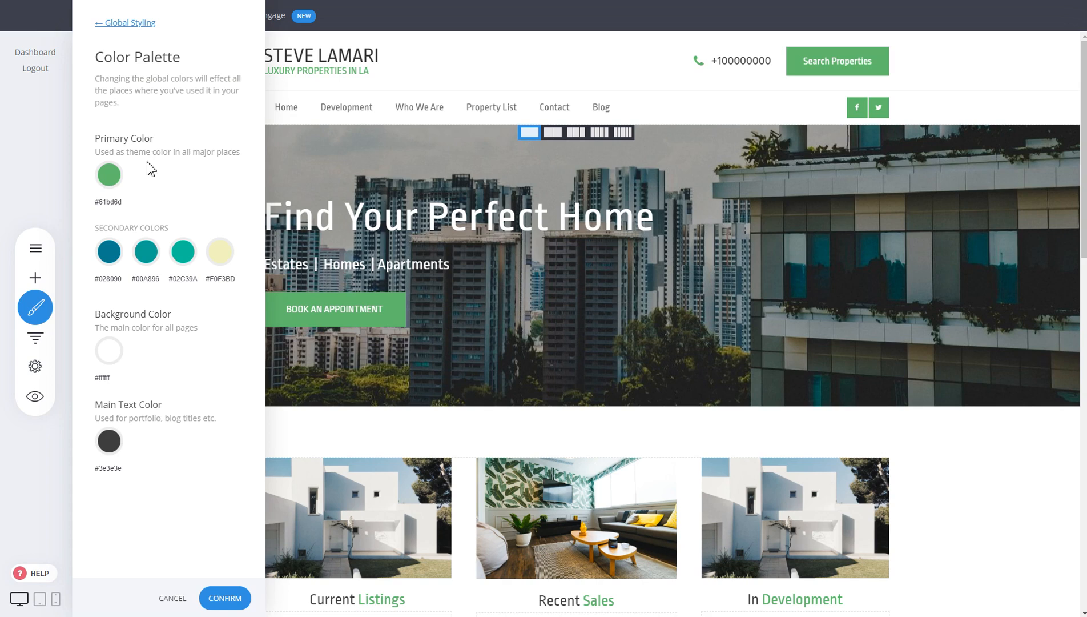
left_click(118, 181)
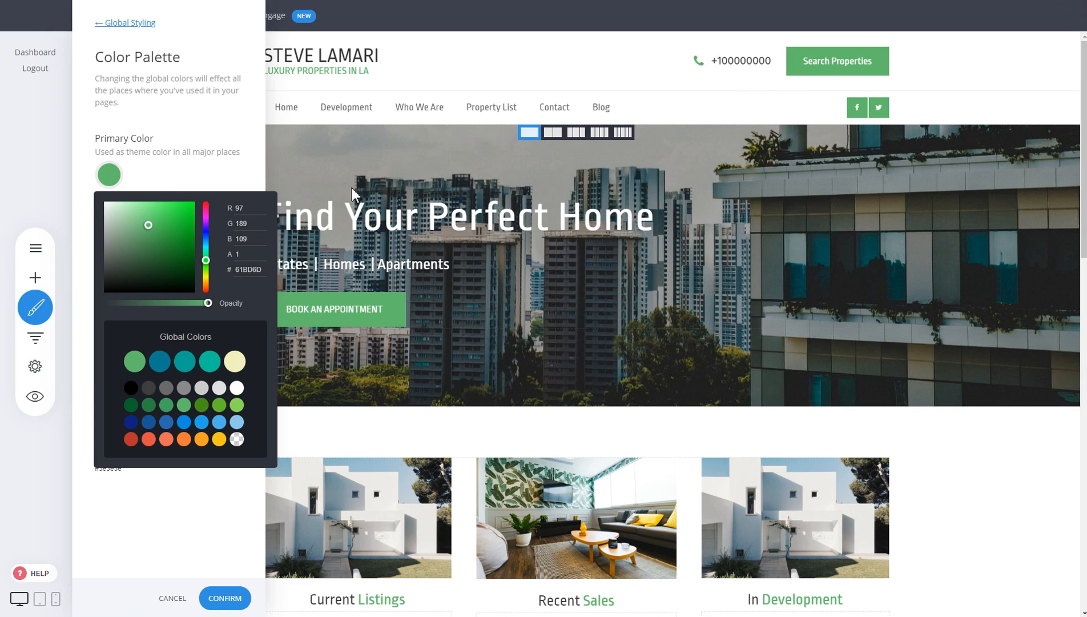
left_click(220, 176)
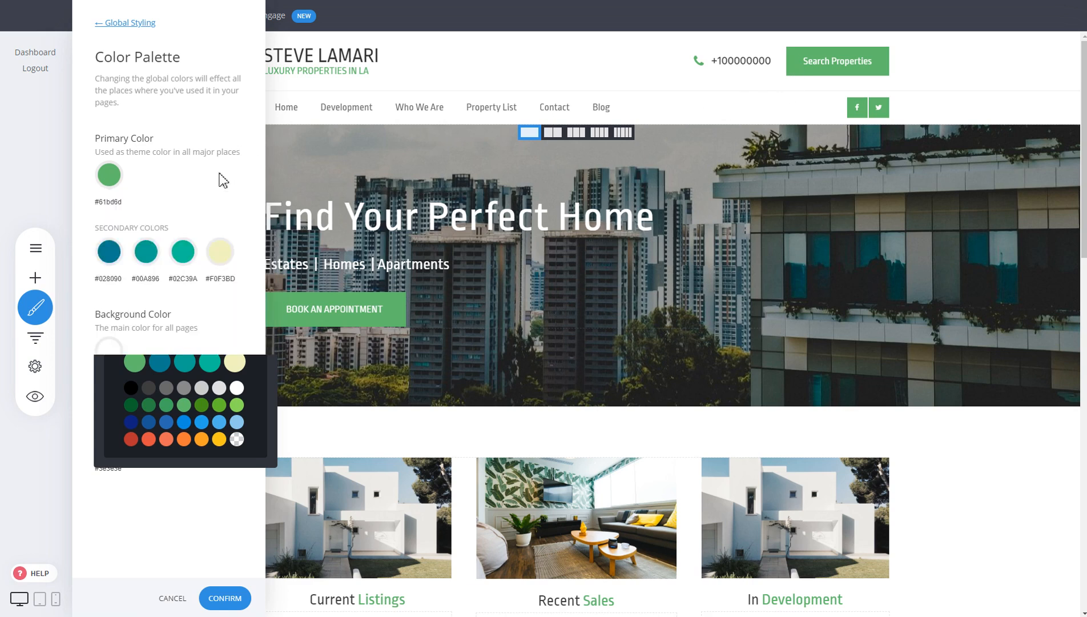
left_click(108, 174)
left_click(171, 441)
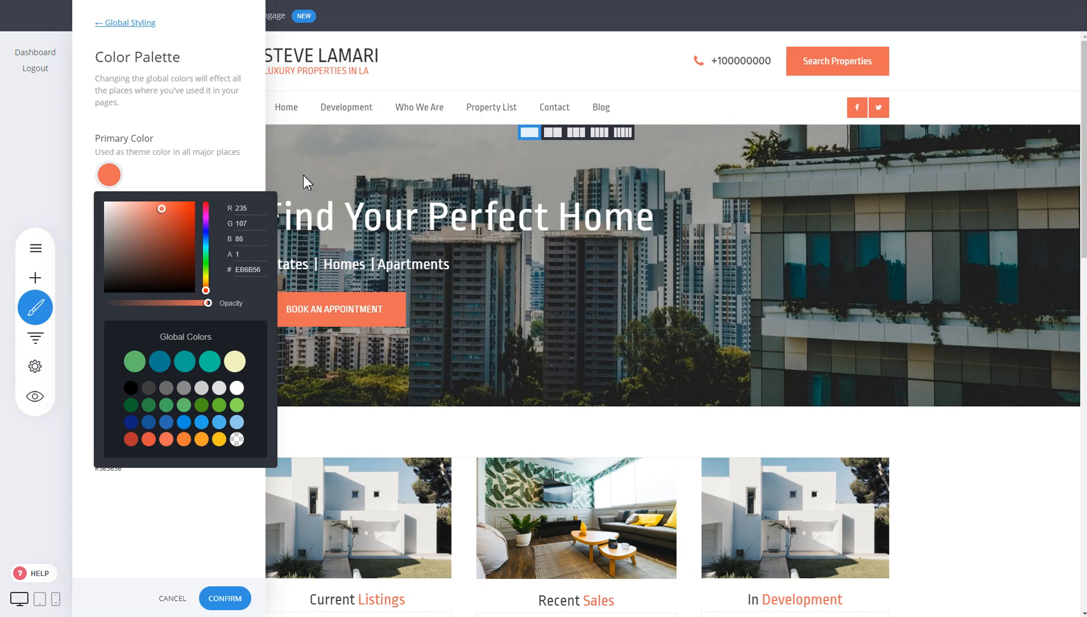
left_click(171, 159)
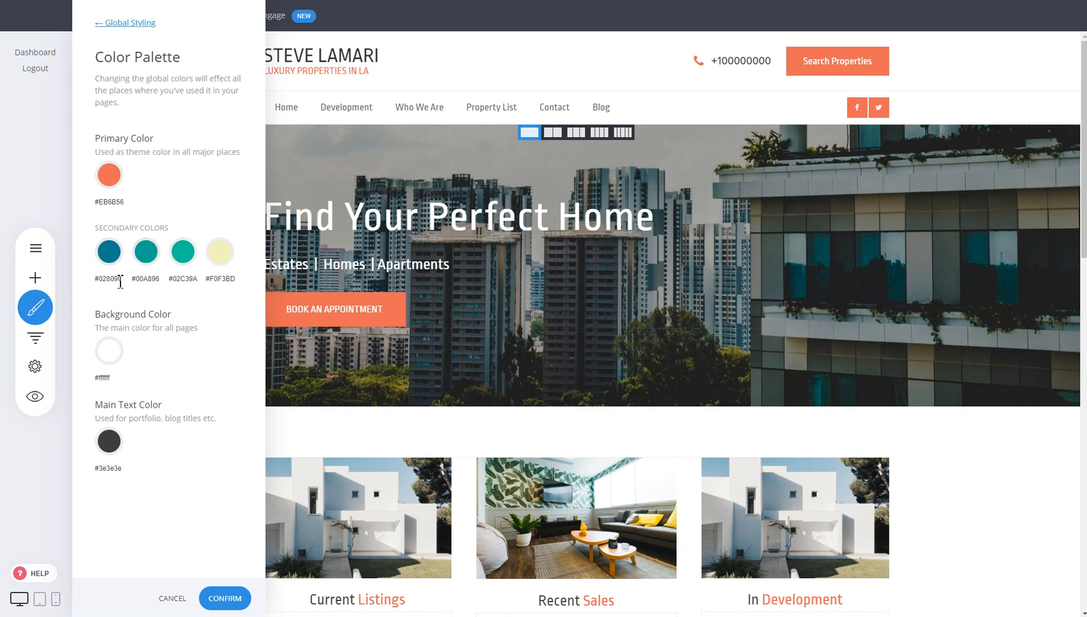
left_click(418, 204)
left_click(589, 287)
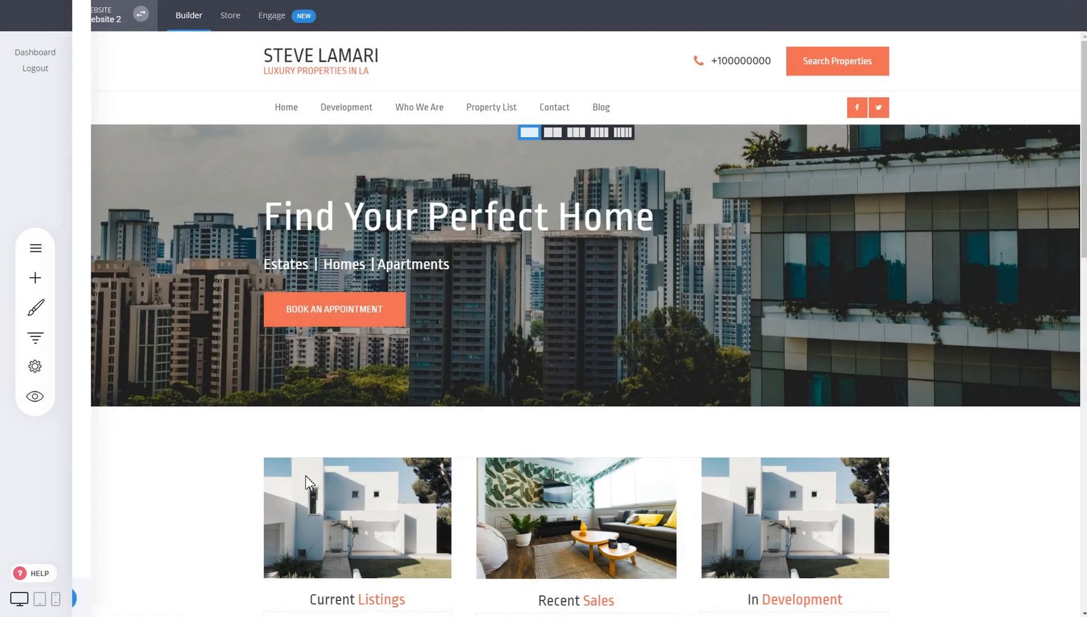
Step: Try other global colors on the Book an Appointment button, assign it the orange primary color, and save the changes
left_click(376, 317)
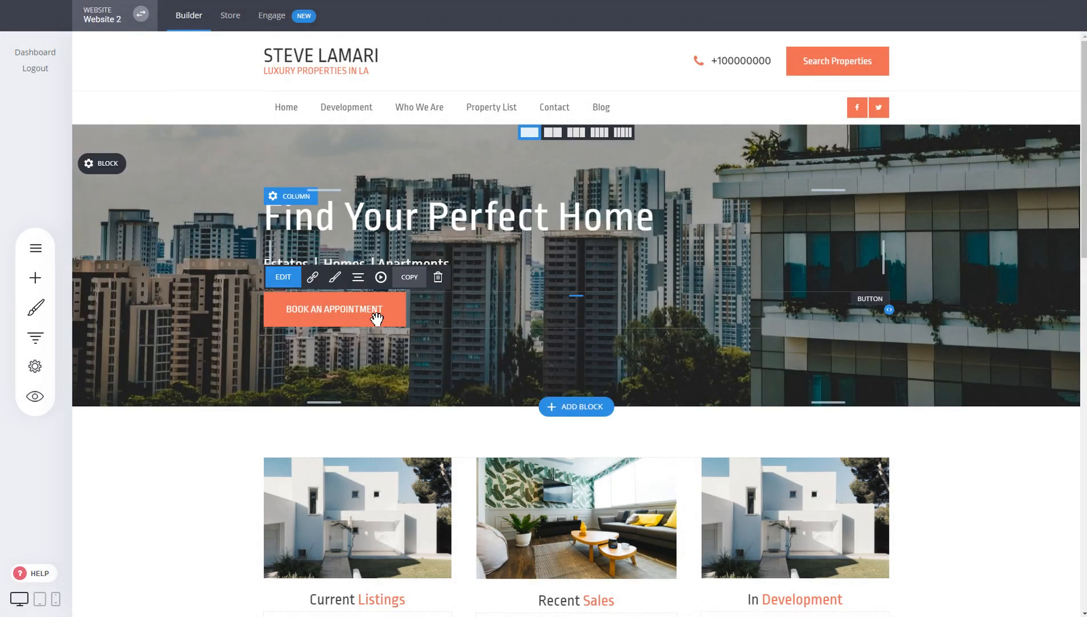
left_click(333, 279)
left_click_drag(936, 265, 681, 189)
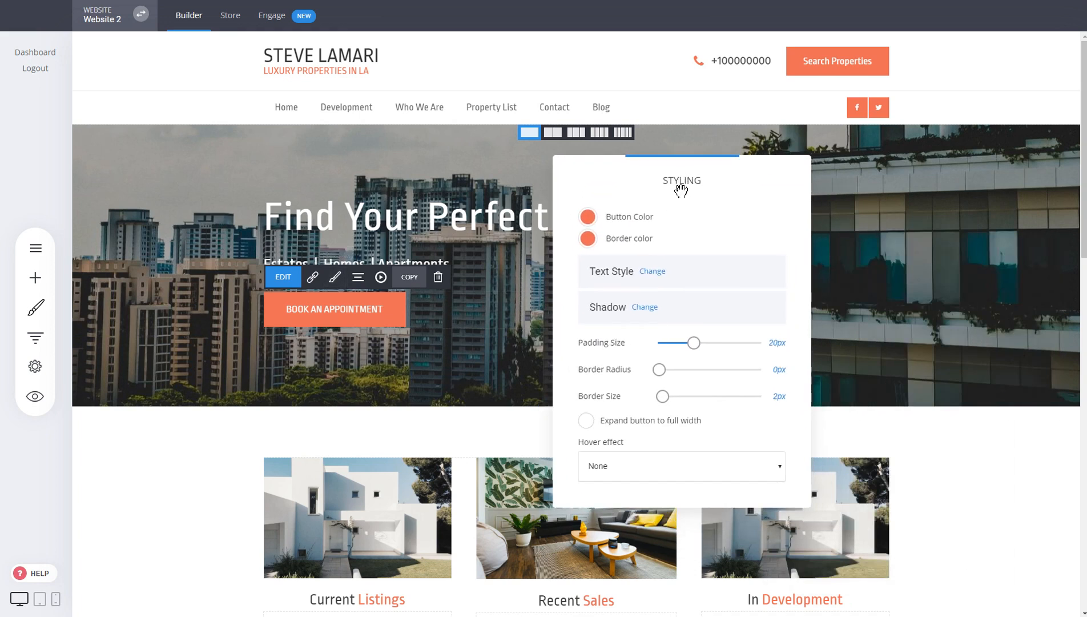
left_click(587, 219)
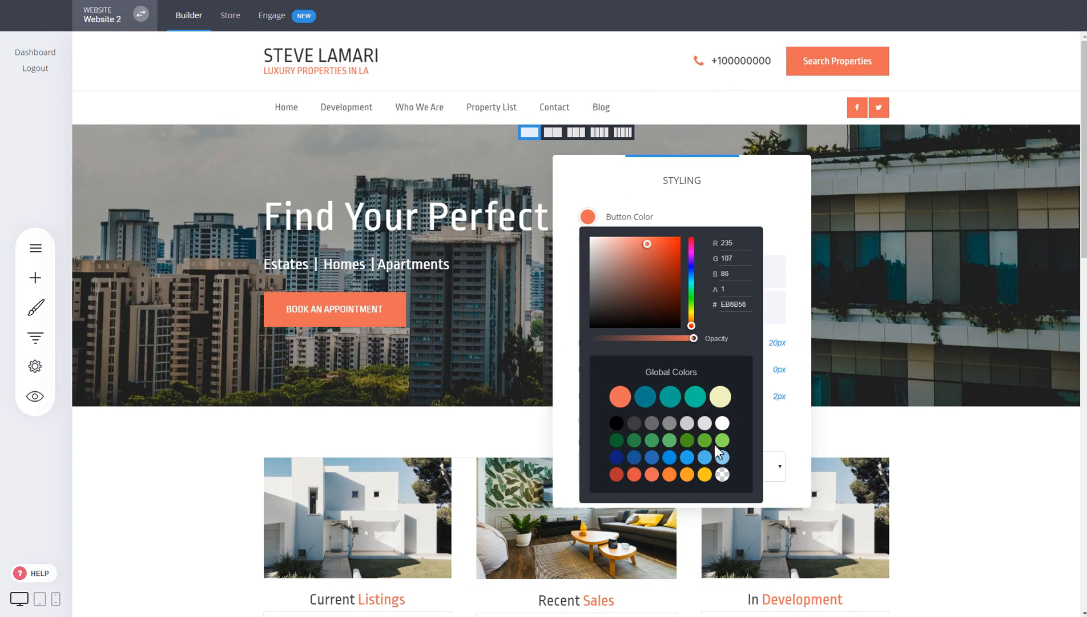
left_click(675, 399)
left_click(651, 403)
left_click(619, 398)
left_click(457, 327)
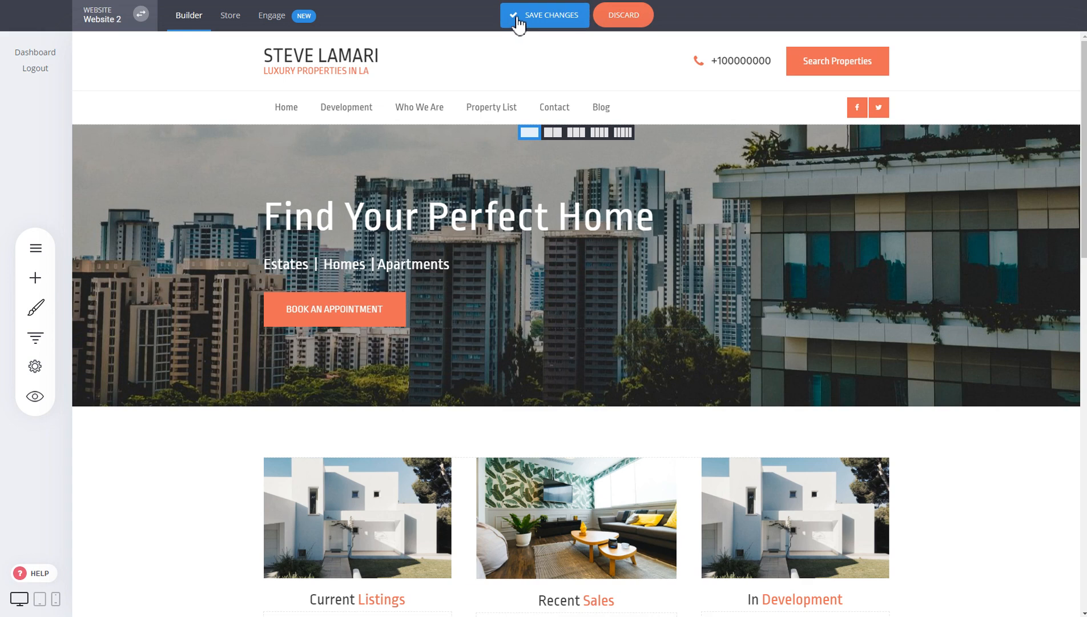
left_click(518, 22)
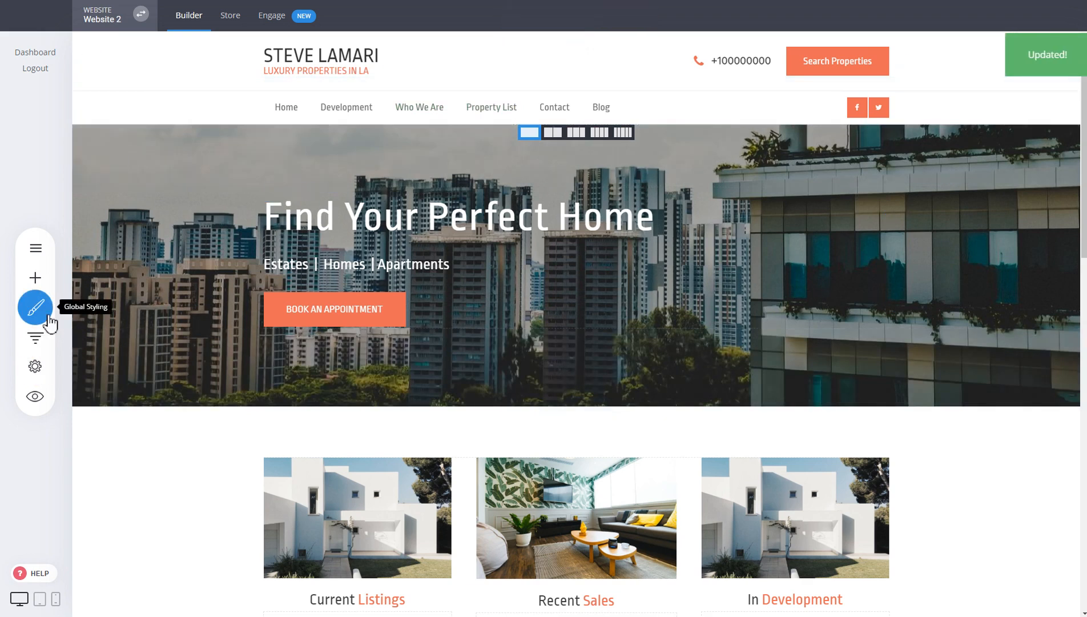
Step: Add the Google font Hind in weight 700 to the website's fonts and confirm the change
left_click(48, 316)
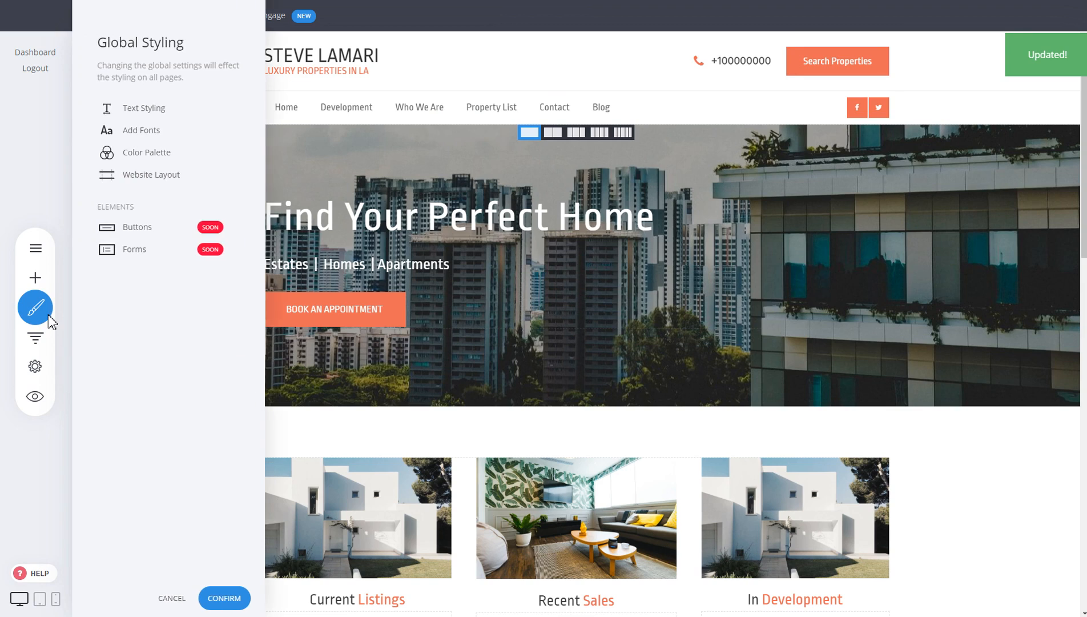
left_click(143, 131)
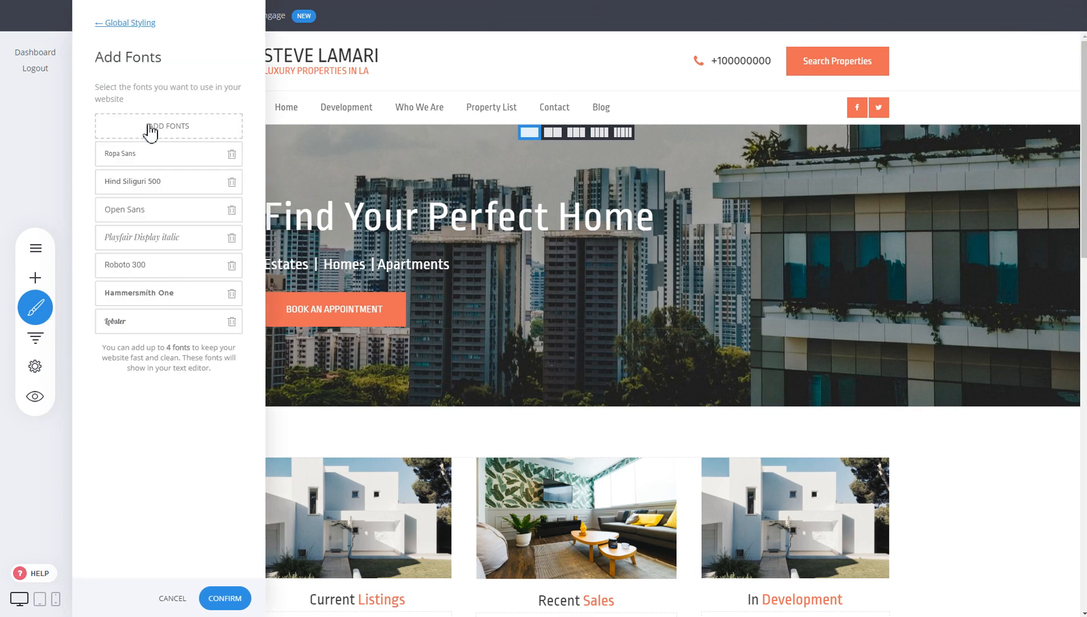
left_click(152, 130)
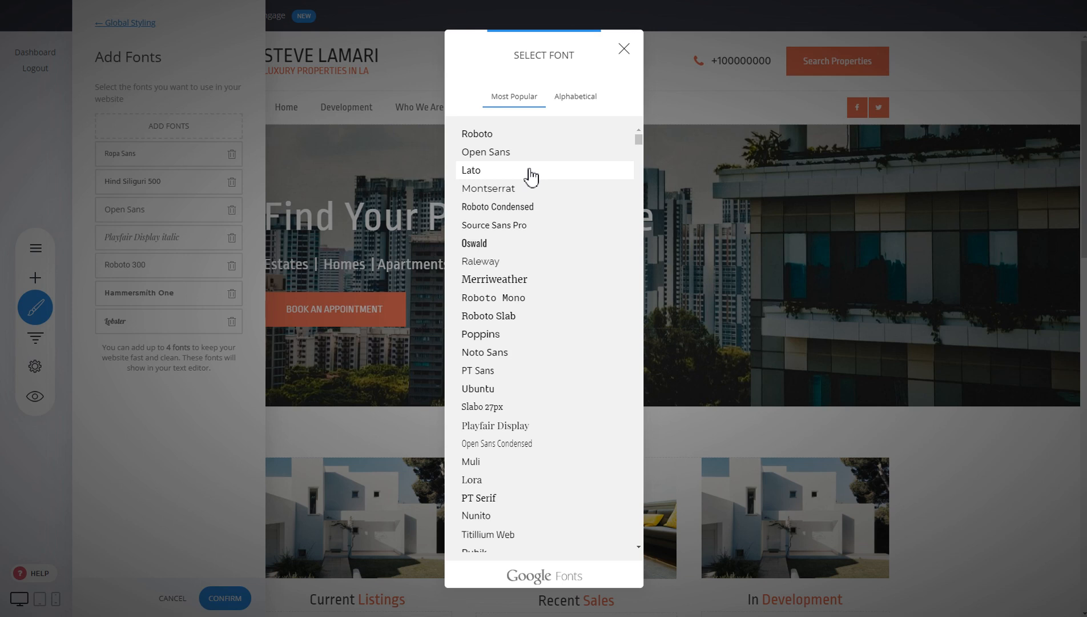
scroll(529, 177, "down", 12)
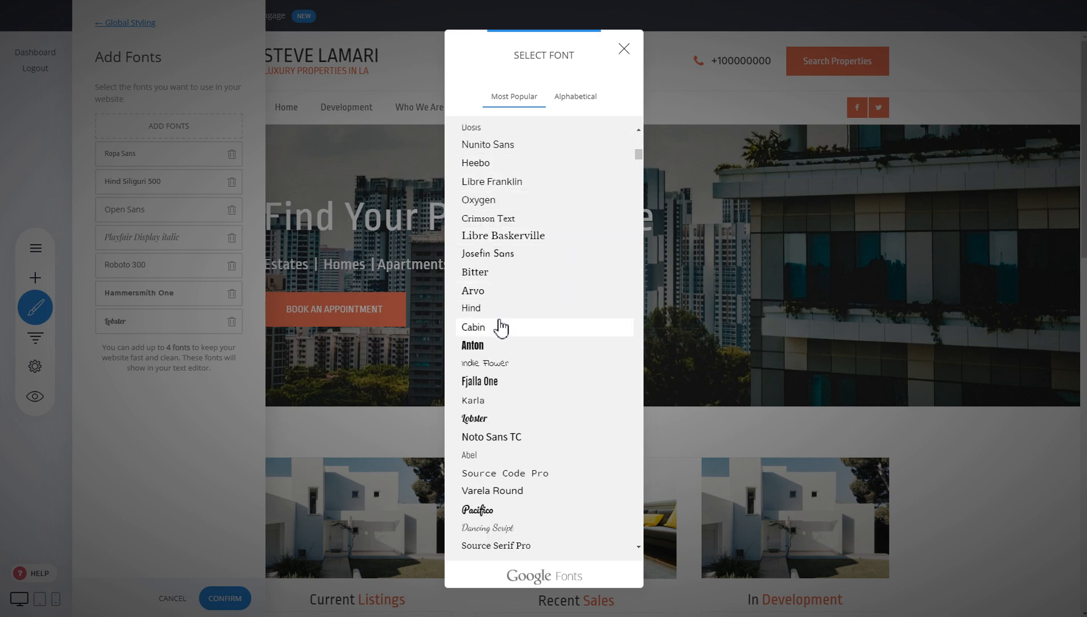
left_click(499, 313)
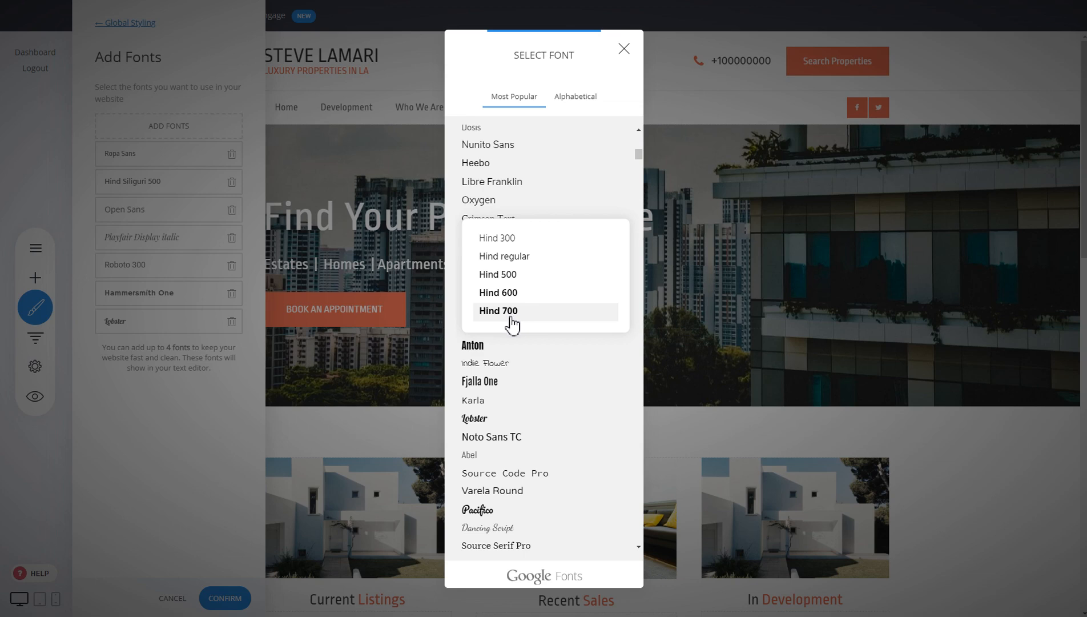
left_click(512, 316)
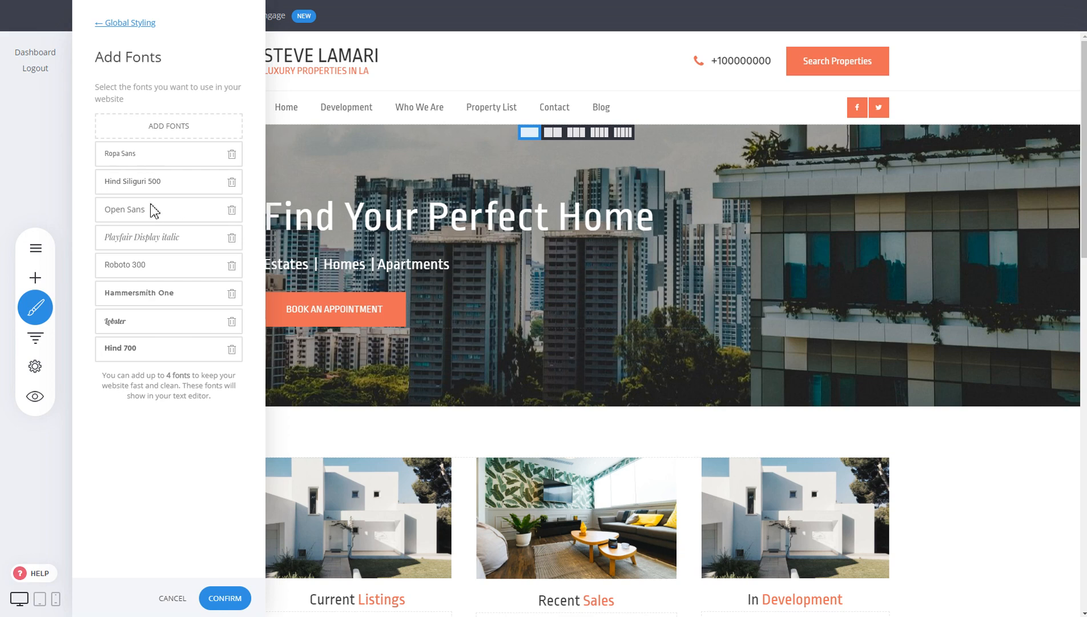
left_click(228, 598)
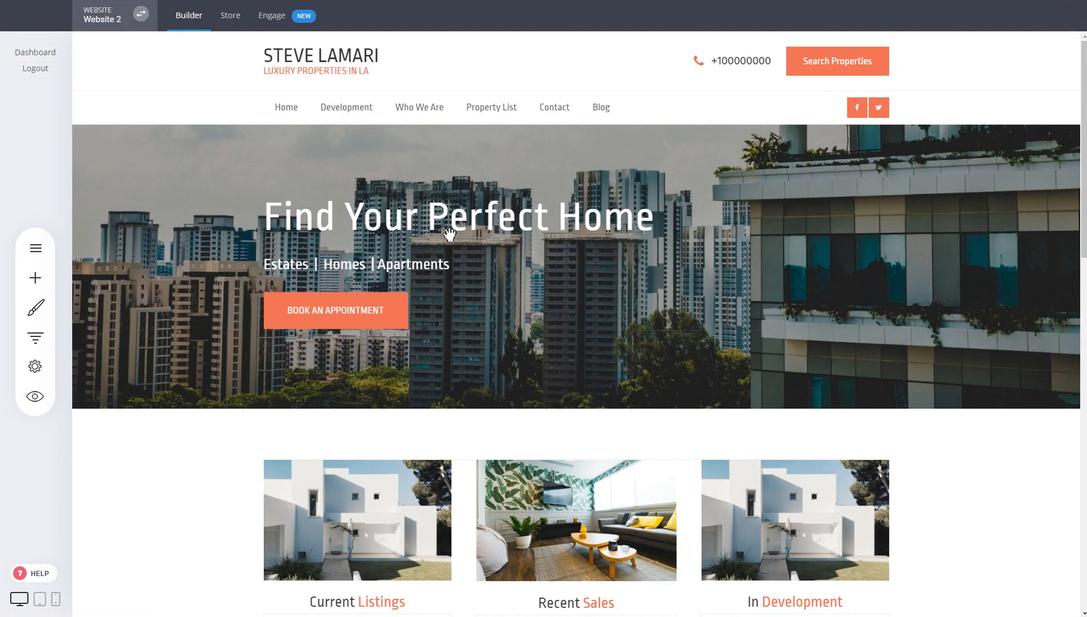
Step: Change the font of the hero heading "Find Your Perfect Home" to Hind
triple_click(448, 229)
left_click(344, 182)
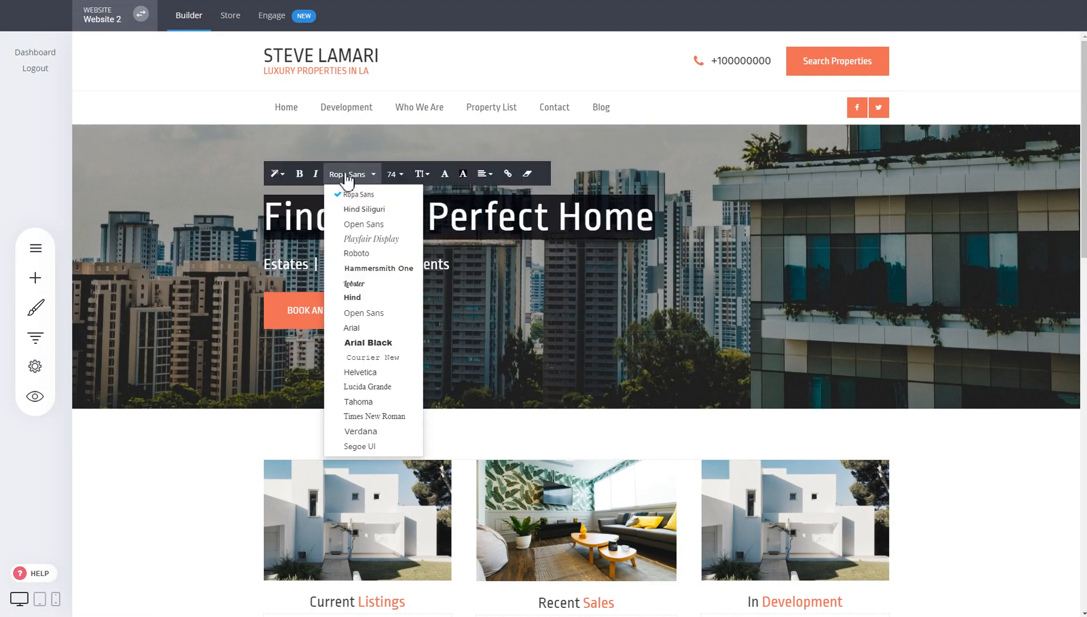
left_click(368, 299)
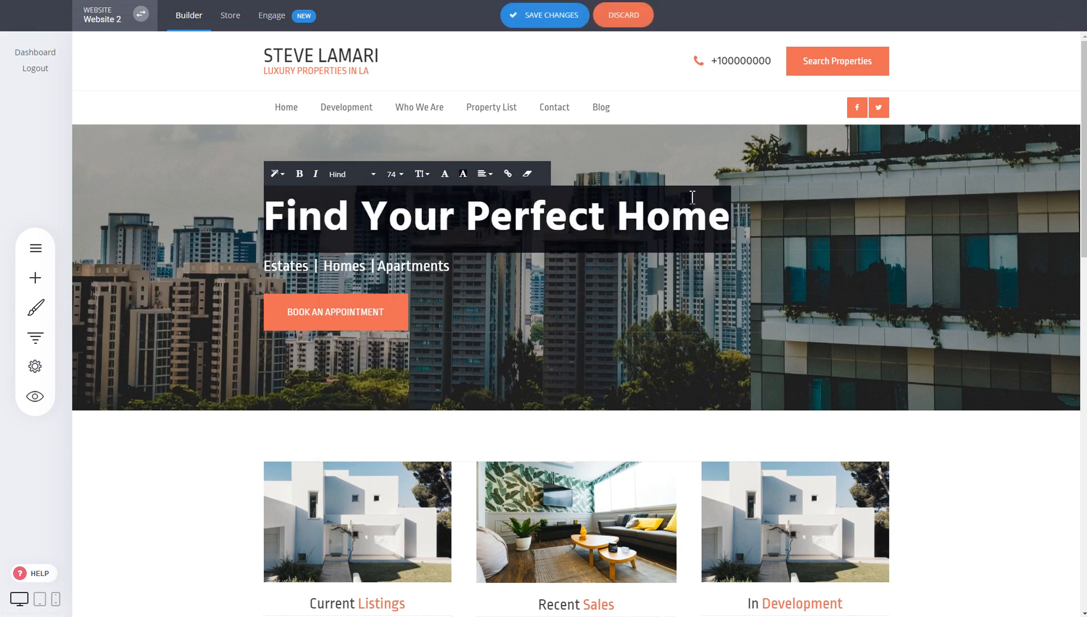
left_click(740, 308)
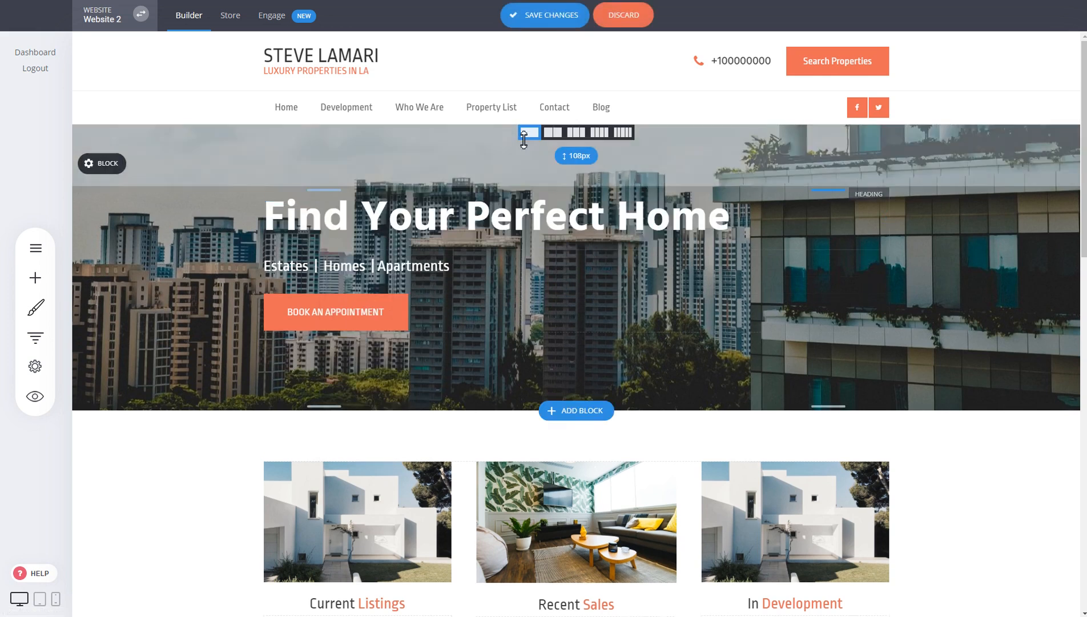
Step: Set the global Heading 1 font to Hind and return to the global styling overview
left_click(36, 307)
left_click(142, 108)
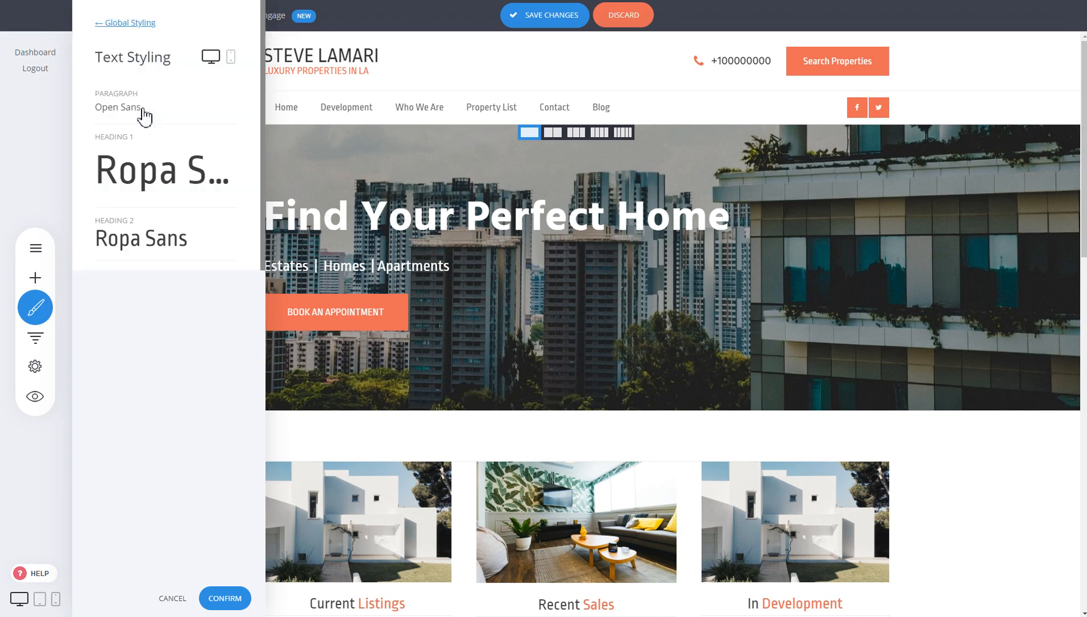
left_click(150, 166)
left_click(353, 137)
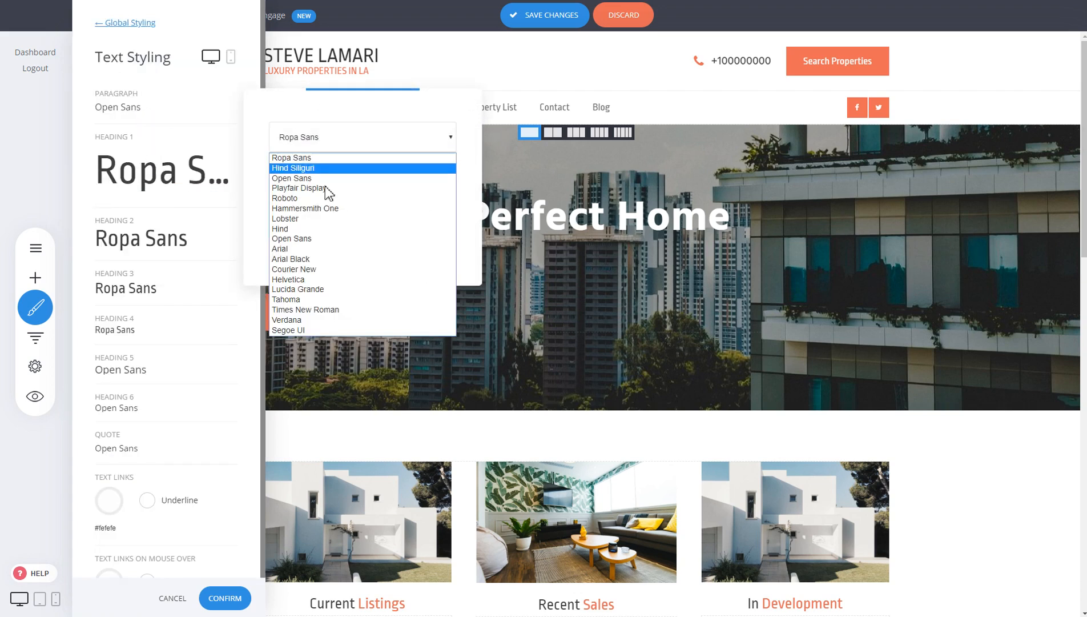
left_click(308, 228)
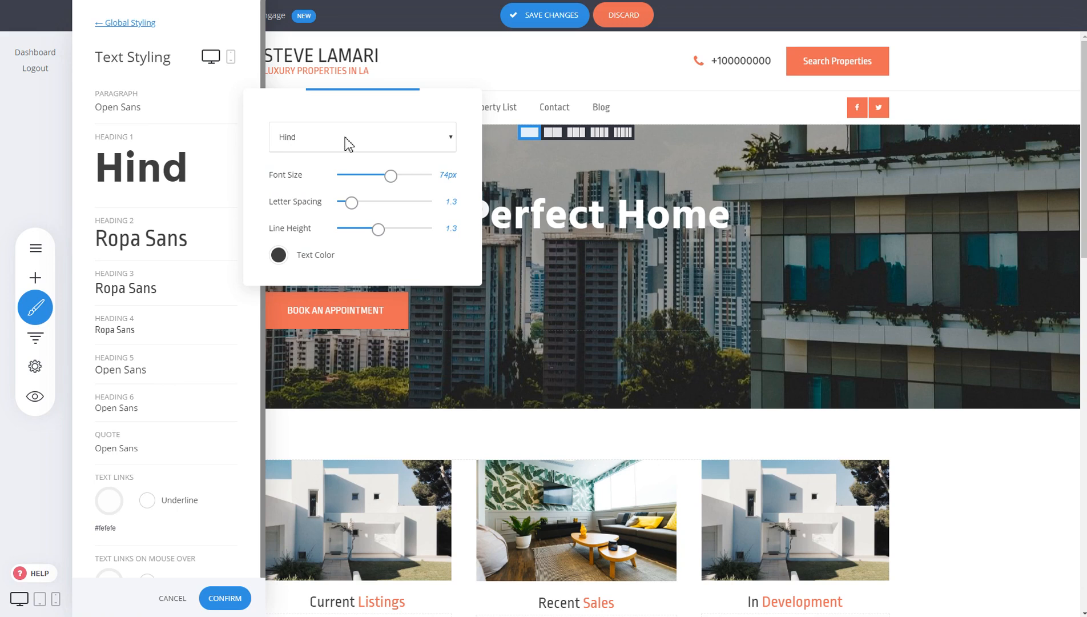
left_click(122, 33)
left_click(122, 26)
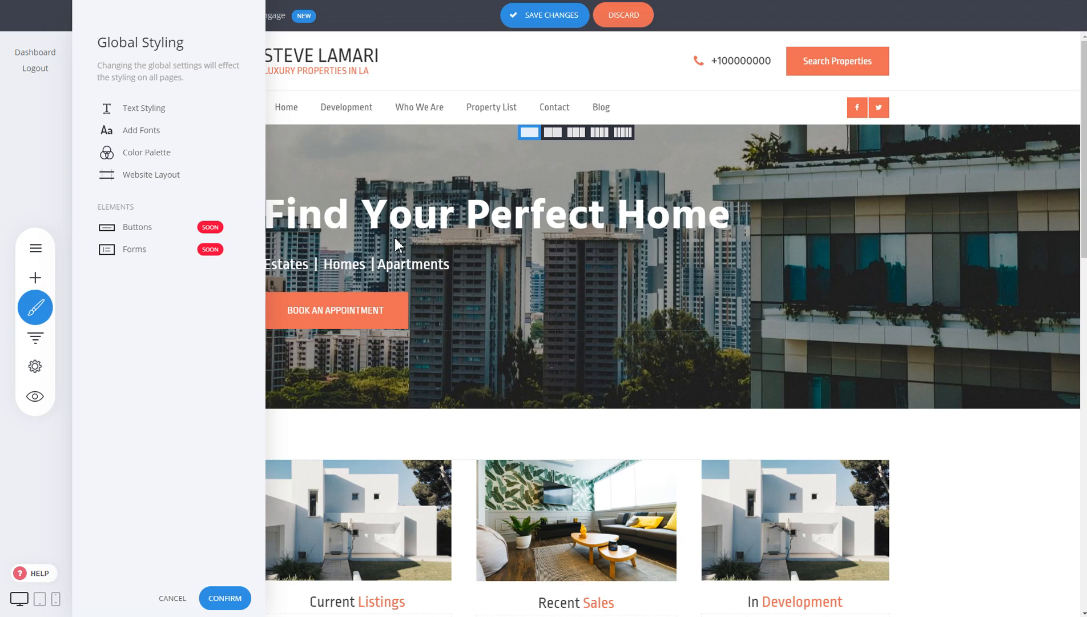
left_click(167, 181)
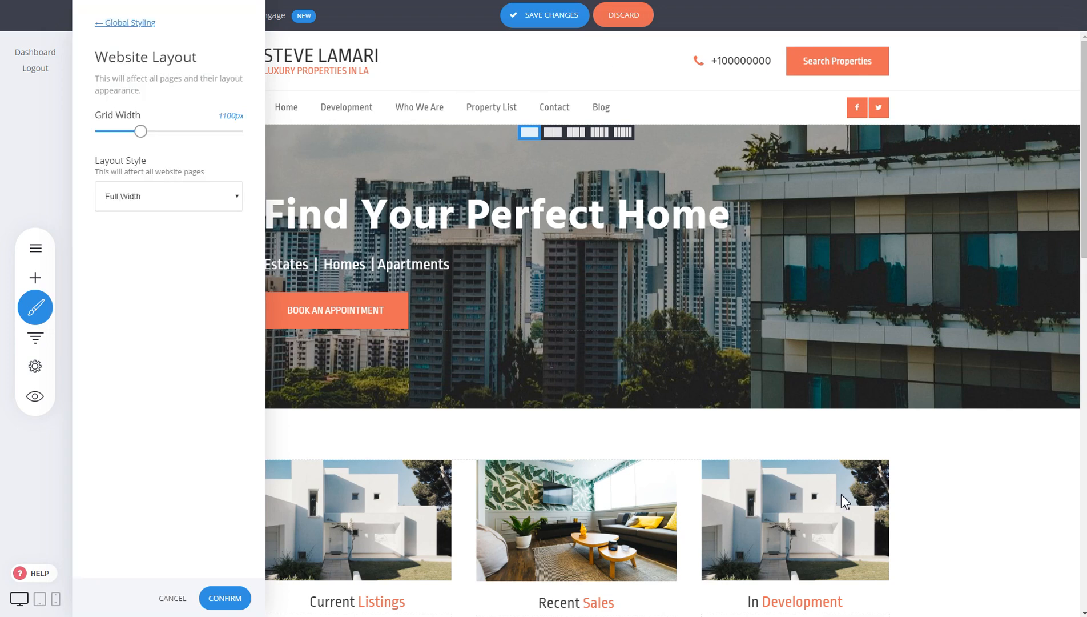
left_click(733, 359)
left_click(497, 291)
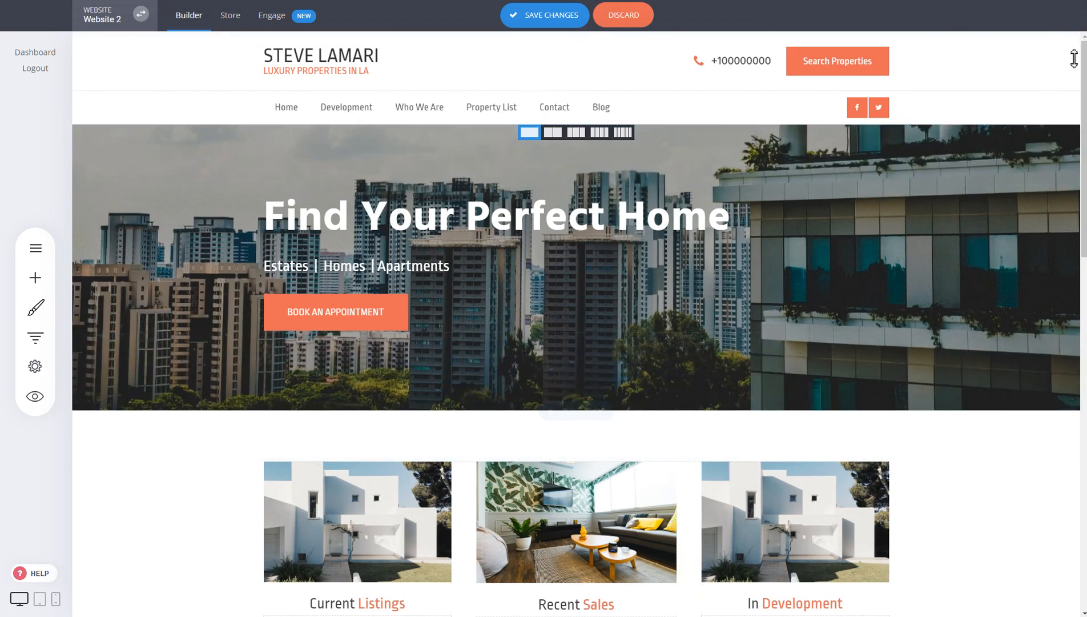
Step: Set the website layout's grid width to 1460px, confirm it, and check the wider page
left_click(46, 311)
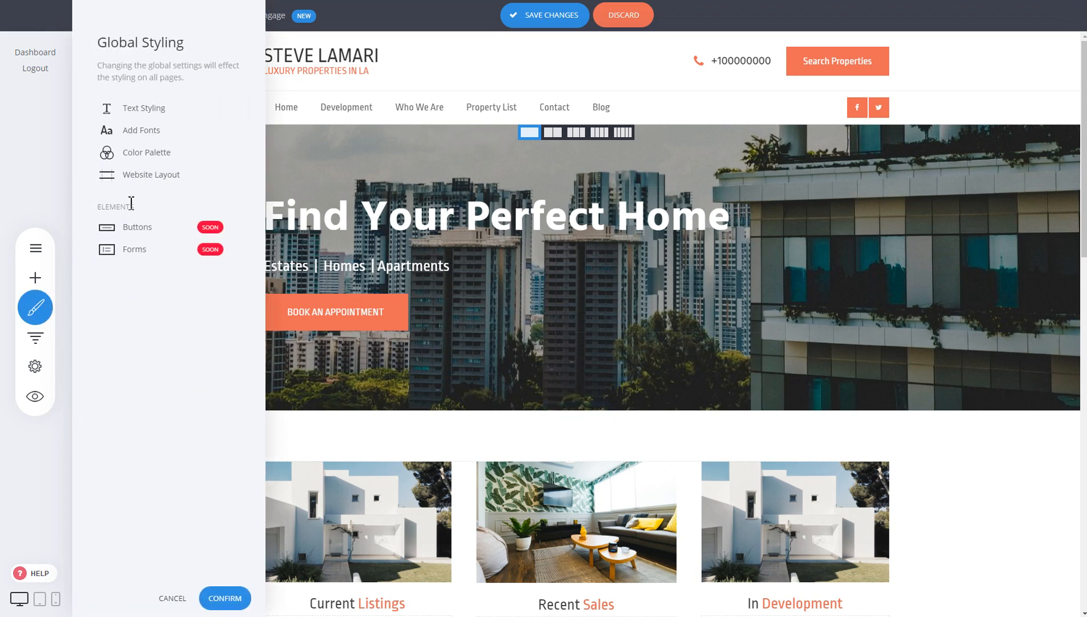
left_click(140, 192)
left_click_drag(140, 132, 194, 135)
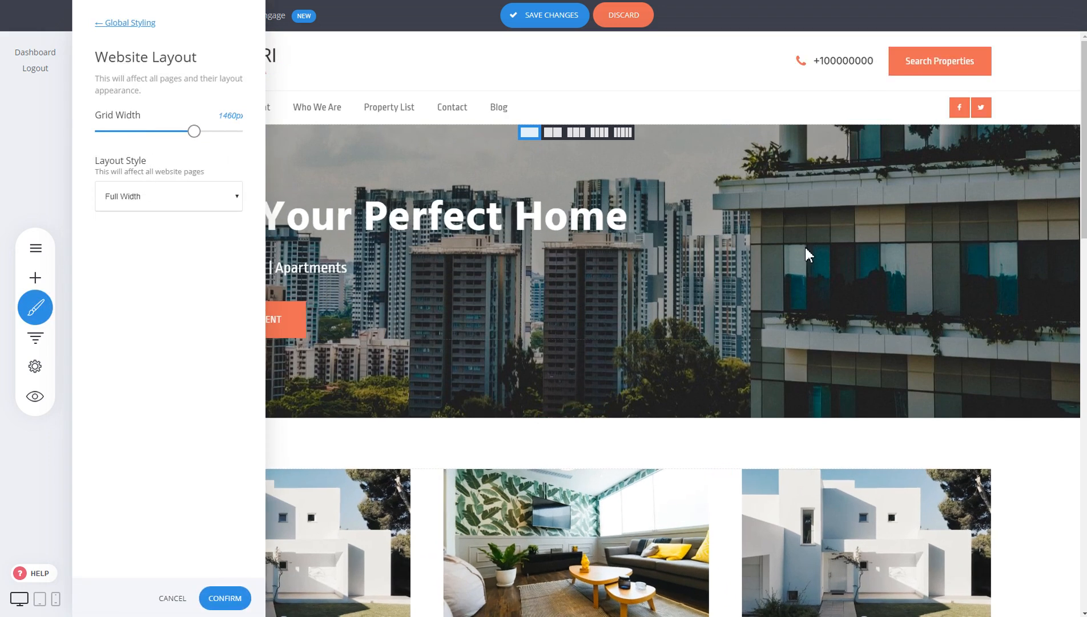
left_click(222, 599)
scroll(880, 385, "down", 5)
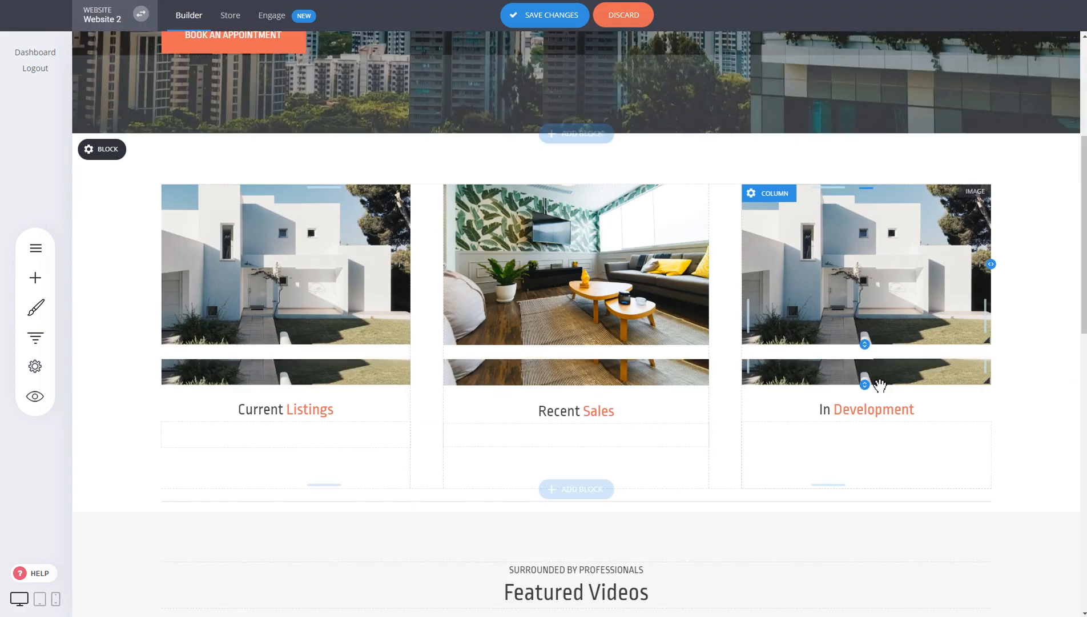
scroll(880, 385, "up", 5)
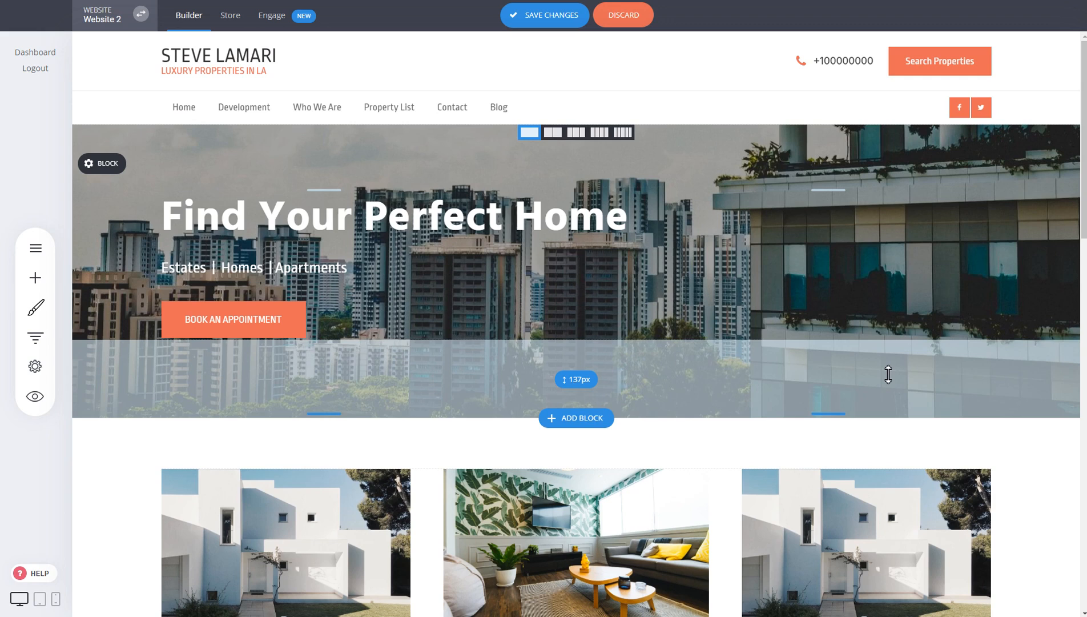
Step: Reduce the website's grid width to 1180px and switch the layout style to Boxed
left_click(35, 308)
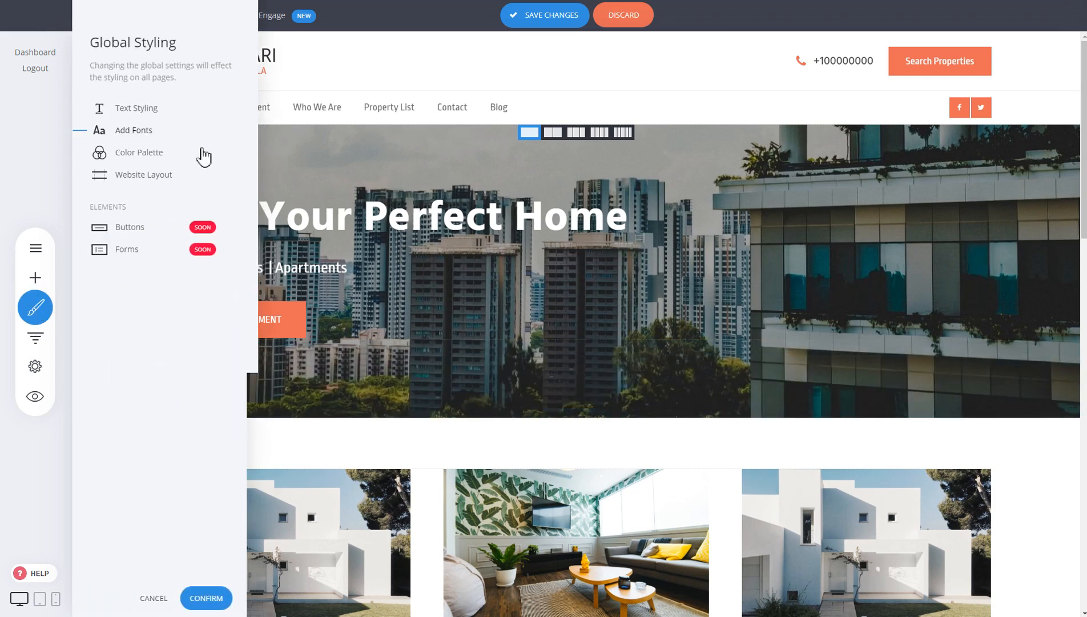
left_click(159, 177)
left_click_drag(194, 132, 152, 137)
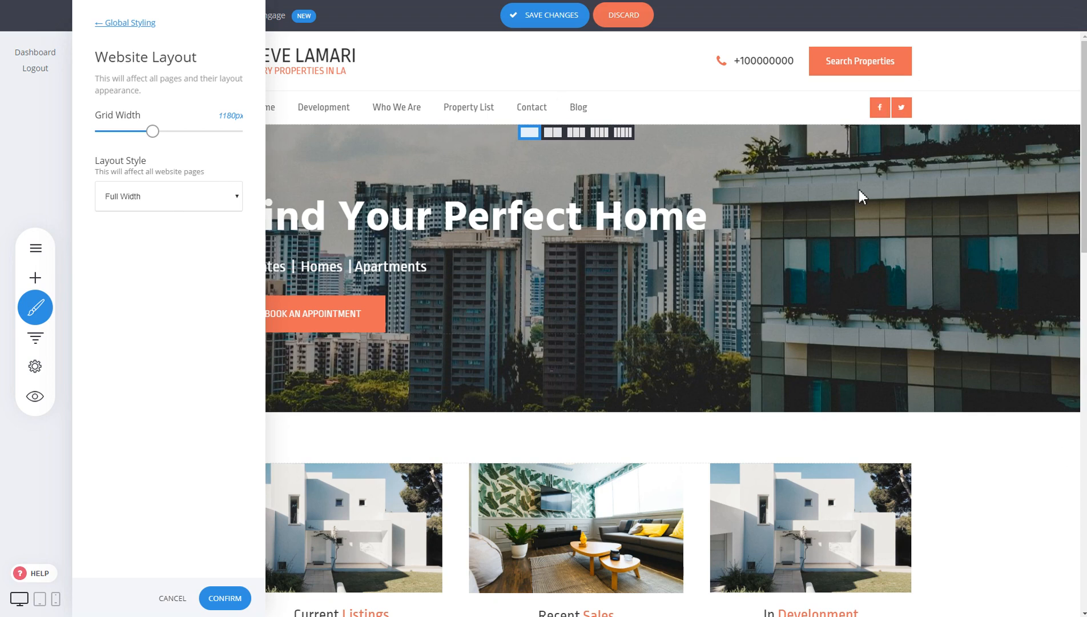
left_click(150, 199)
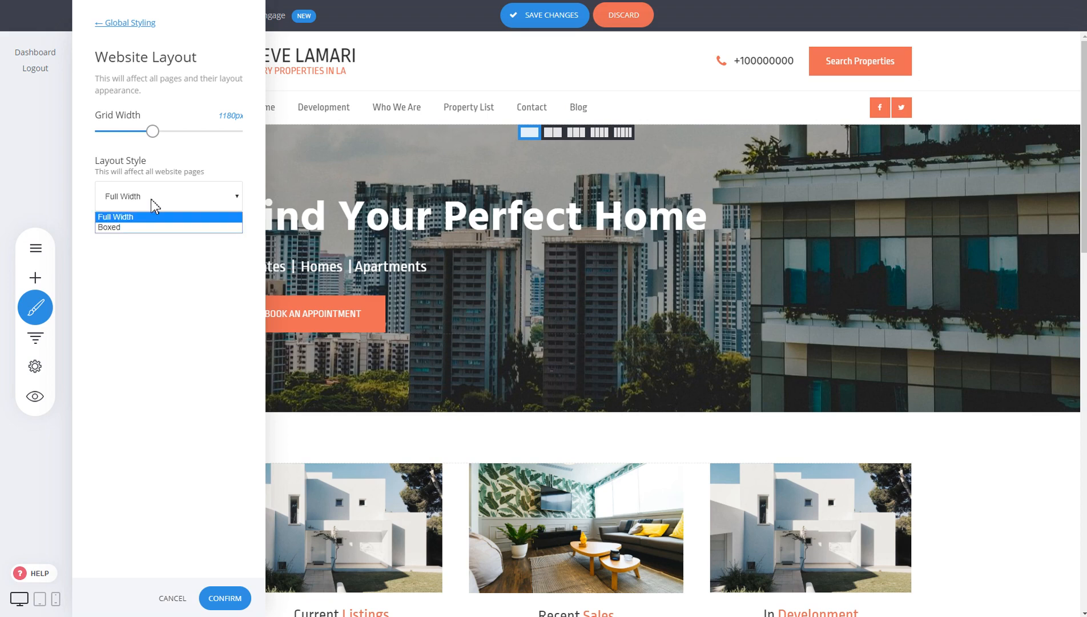
left_click(140, 226)
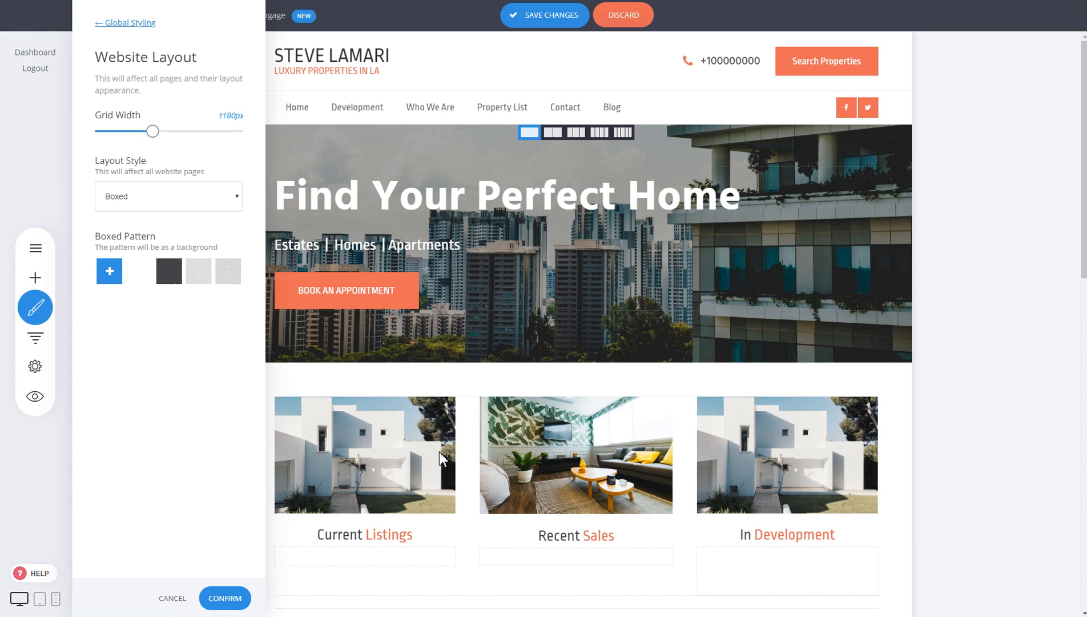
Step: Set the grid width to 1220px, apply the light grey brick pattern as the boxed background, and confirm the layout
left_click_drag(152, 131, 159, 132)
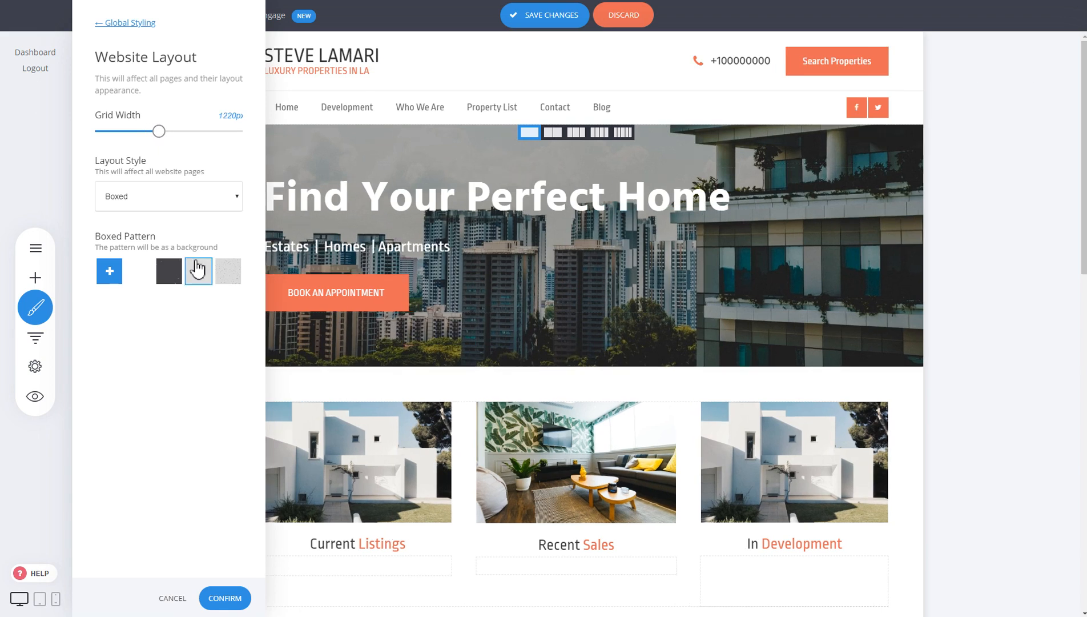
left_click(199, 280)
left_click(227, 598)
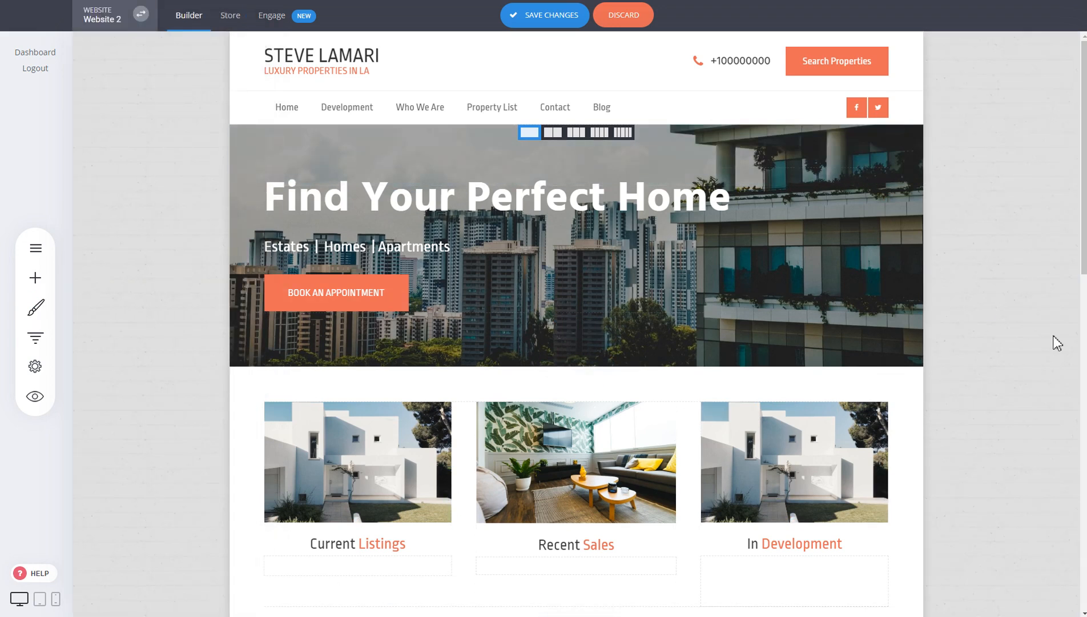
scroll(1053, 361, "down", 5)
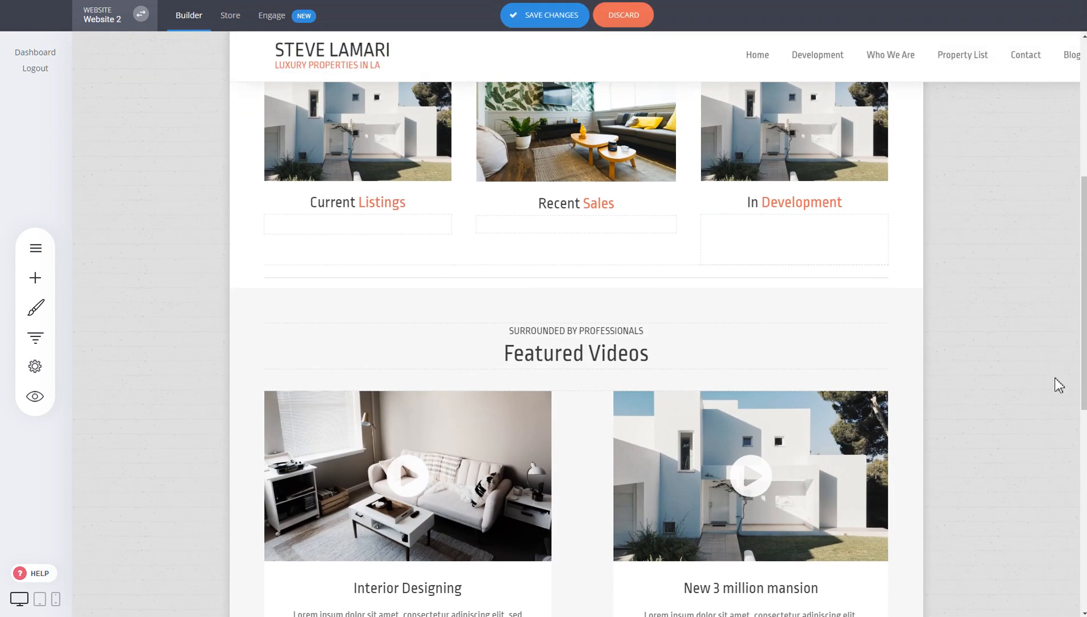
scroll(1060, 425, "up", 5)
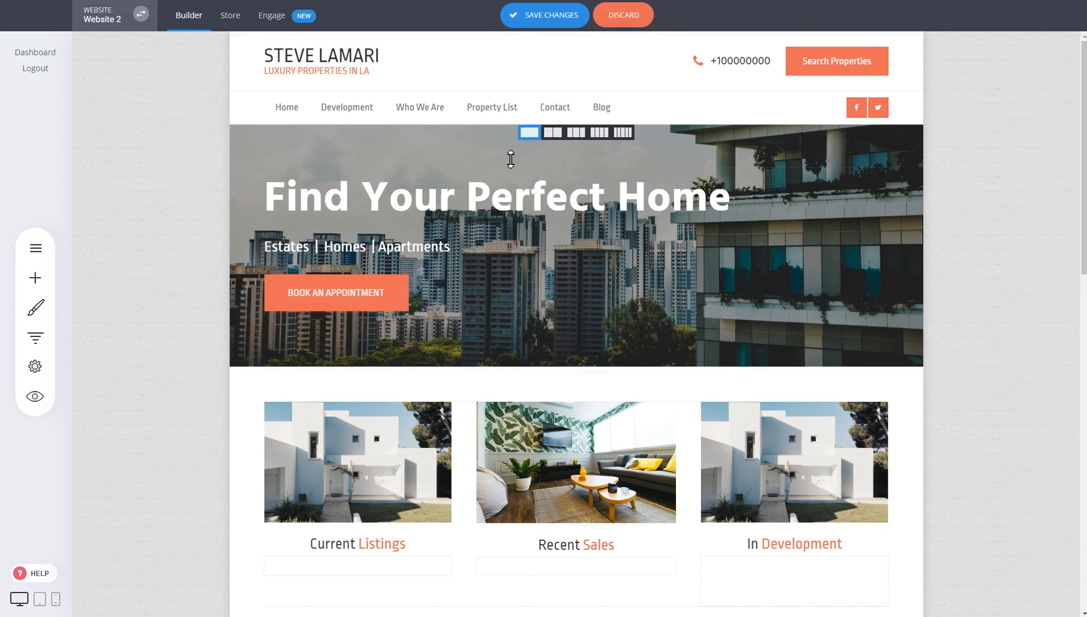
Step: Switch the website's layout style back to Full Width and confirm the global styling
left_click(37, 308)
left_click(141, 176)
left_click(163, 203)
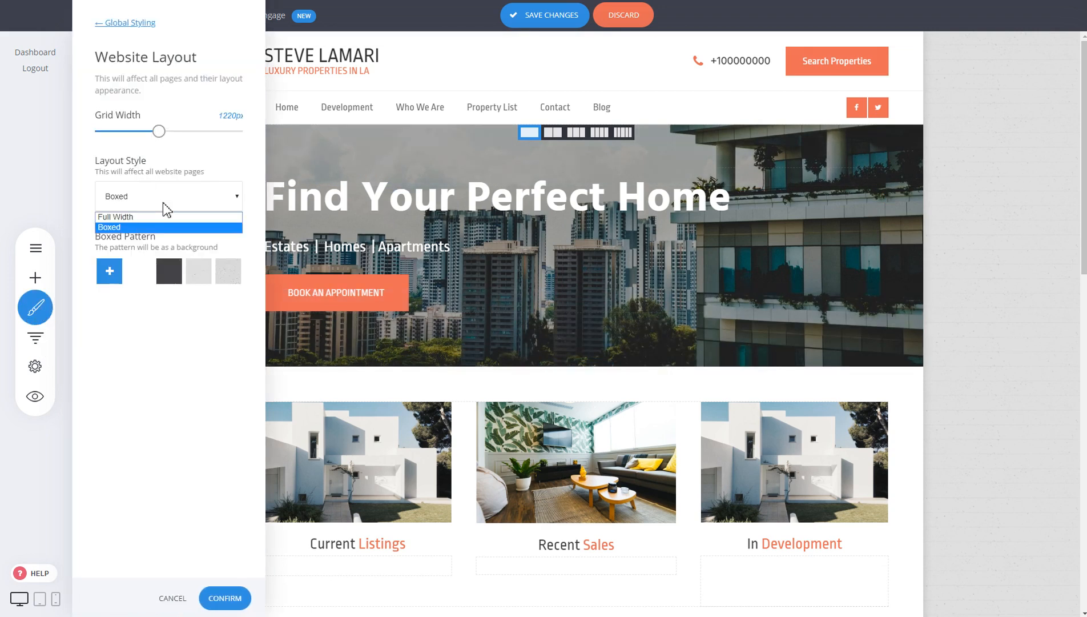
left_click(155, 216)
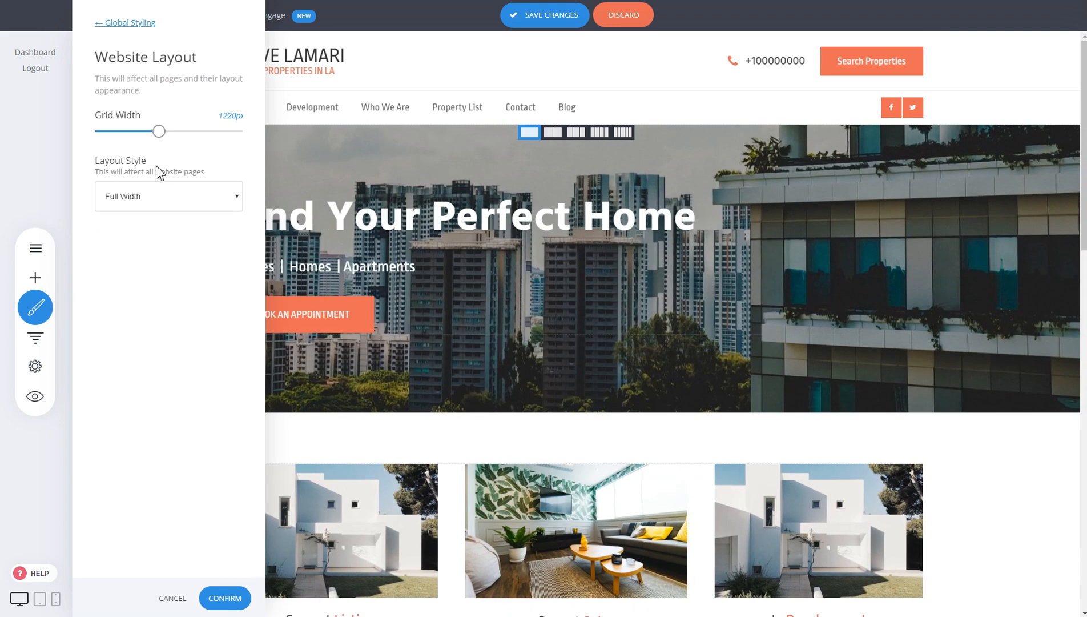
left_click(130, 23)
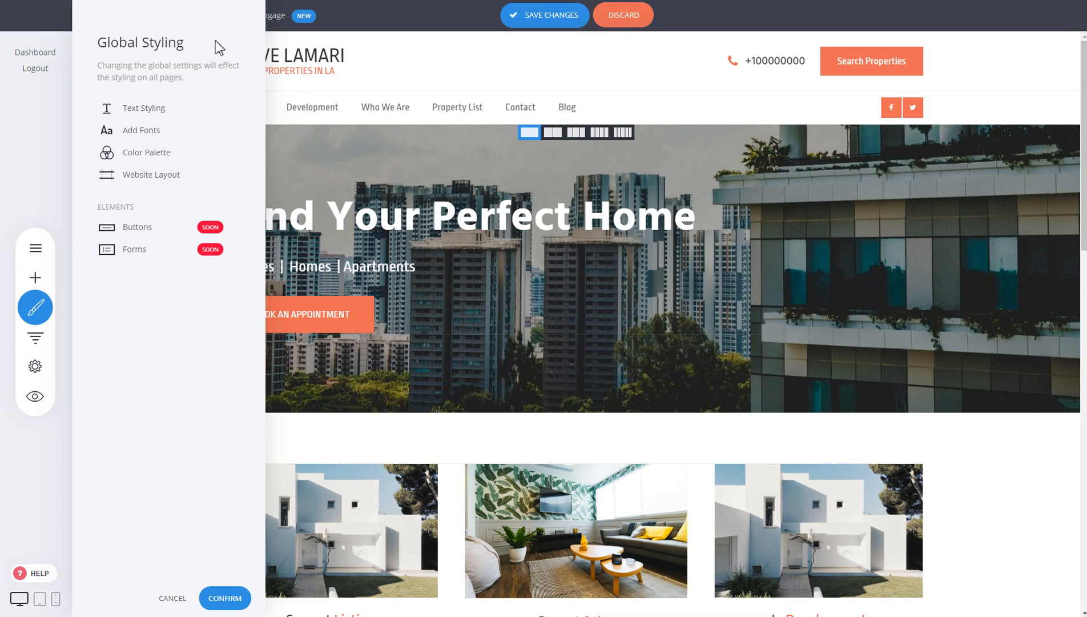
left_click(220, 602)
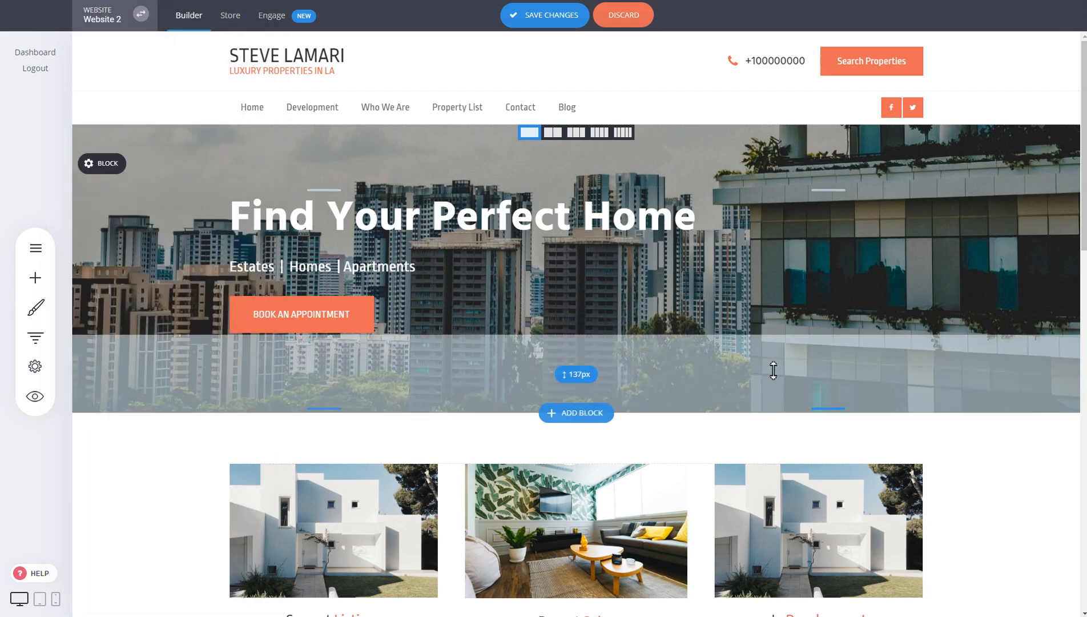